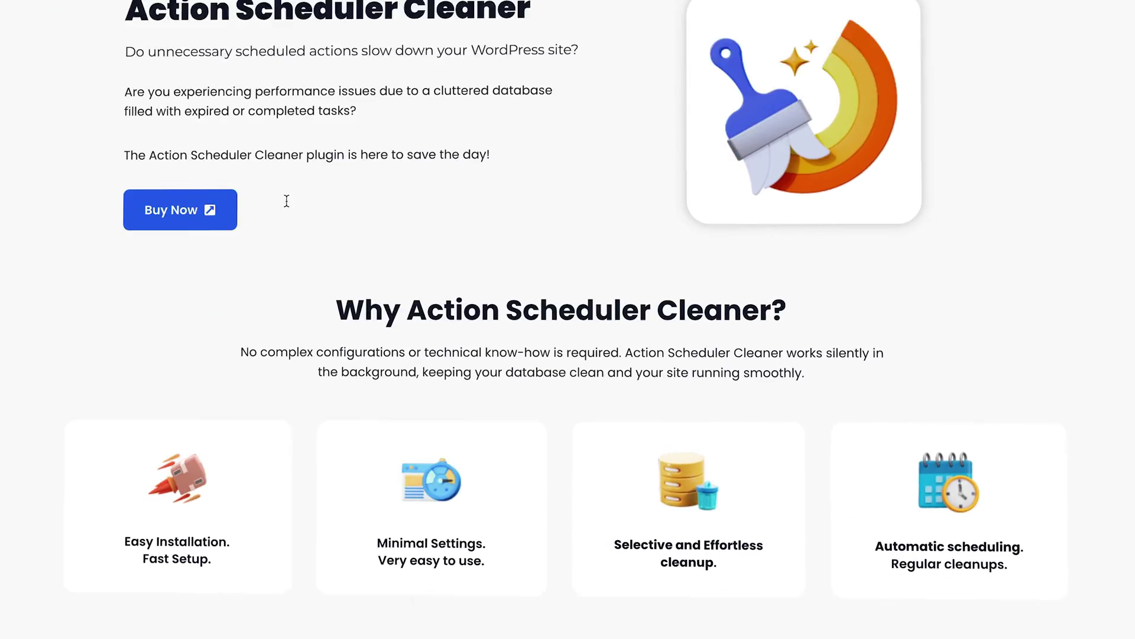
# - Scroll to the pricing table and start checkout for the Single Site license
pyautogui.scroll(-7, 286, 201)
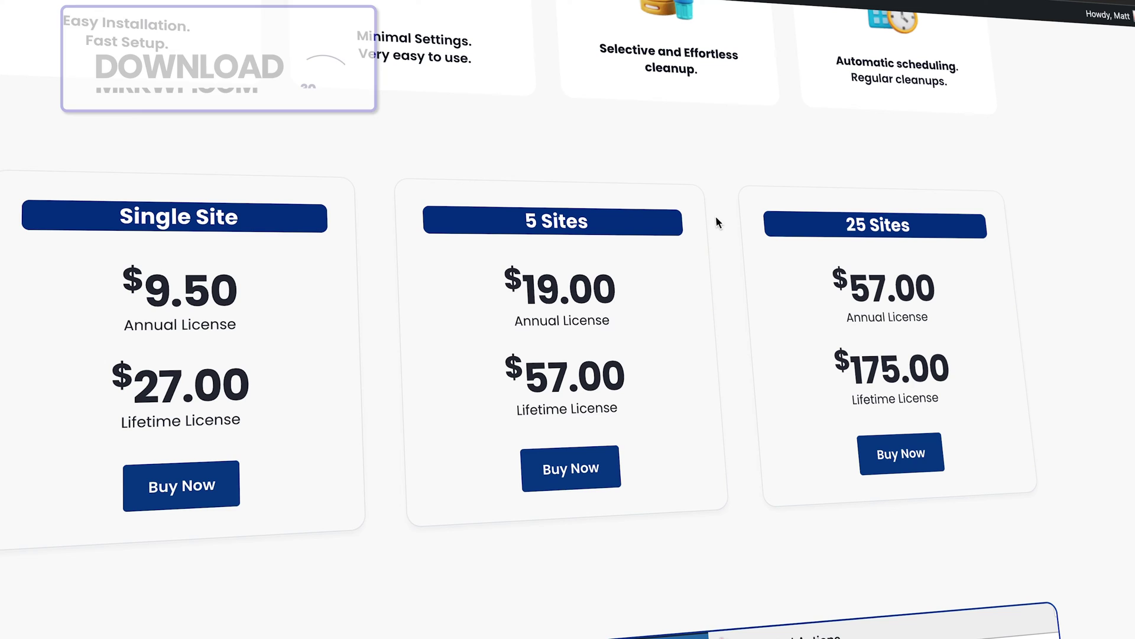
pyautogui.click(553, 143)
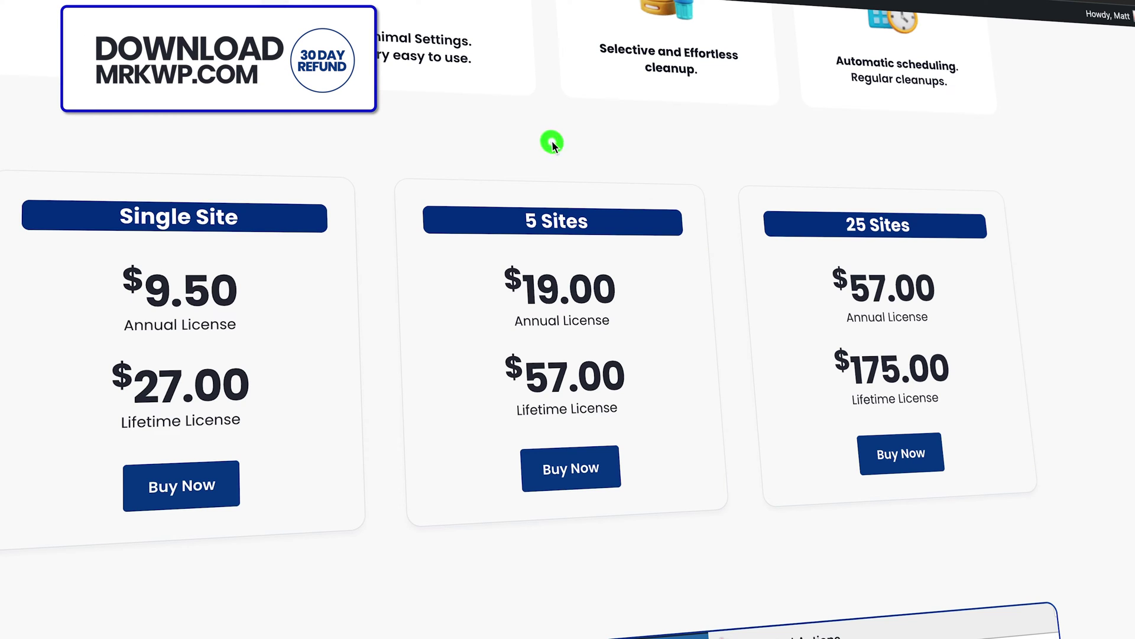
pyautogui.click(210, 479)
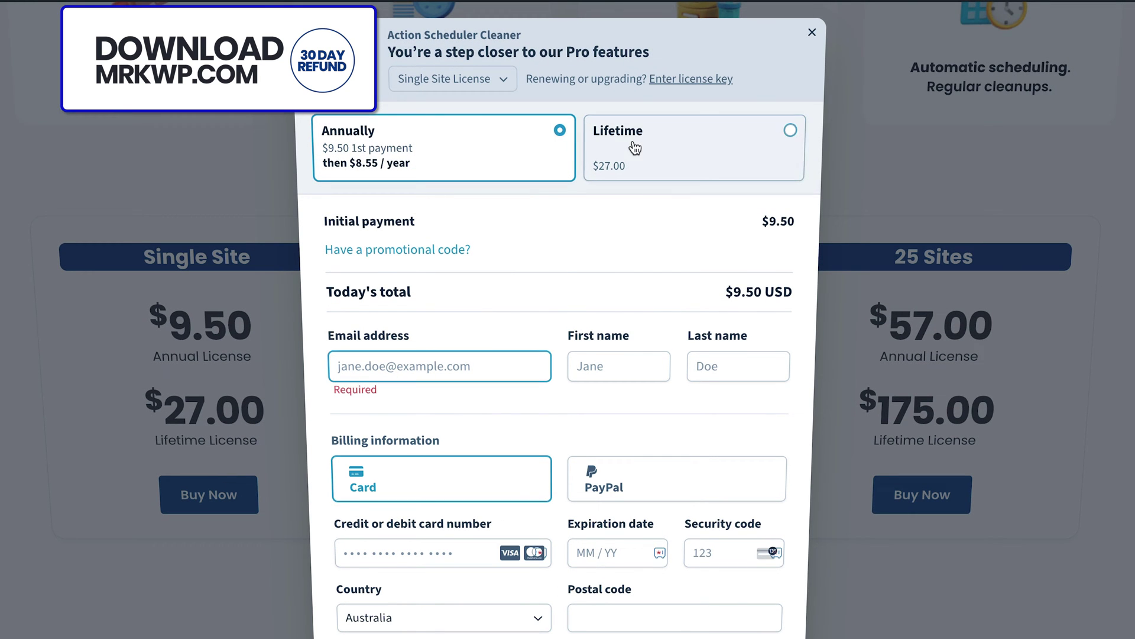
# - Try the Lifetime option and promo code field, then settle on the $9.50 annual plan with card payment
pyautogui.click(633, 145)
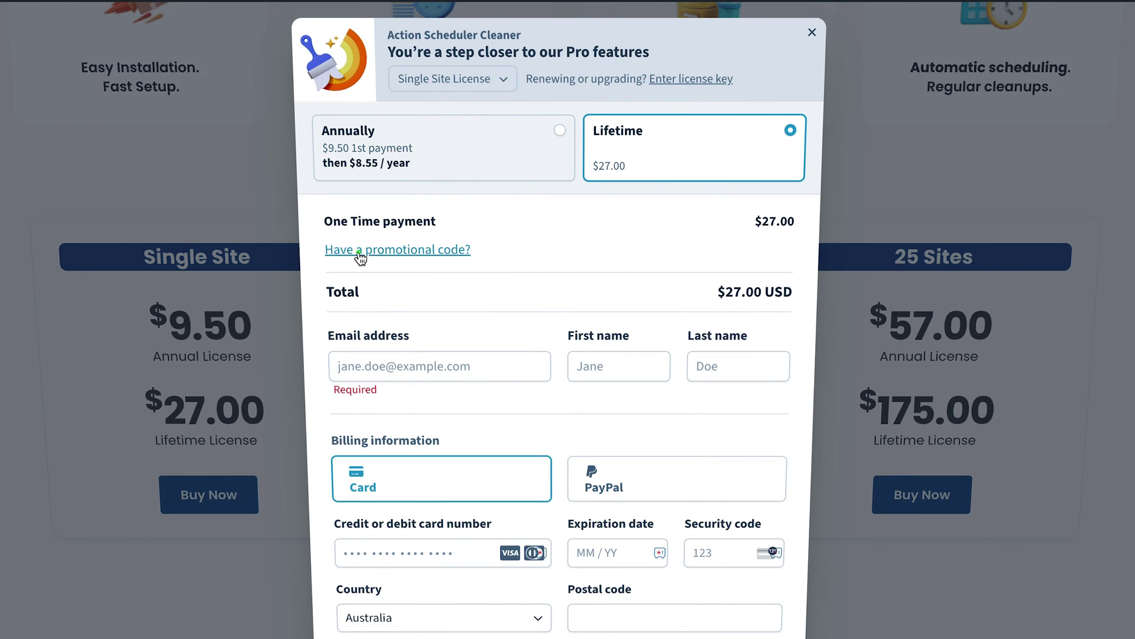
pyautogui.click(354, 250)
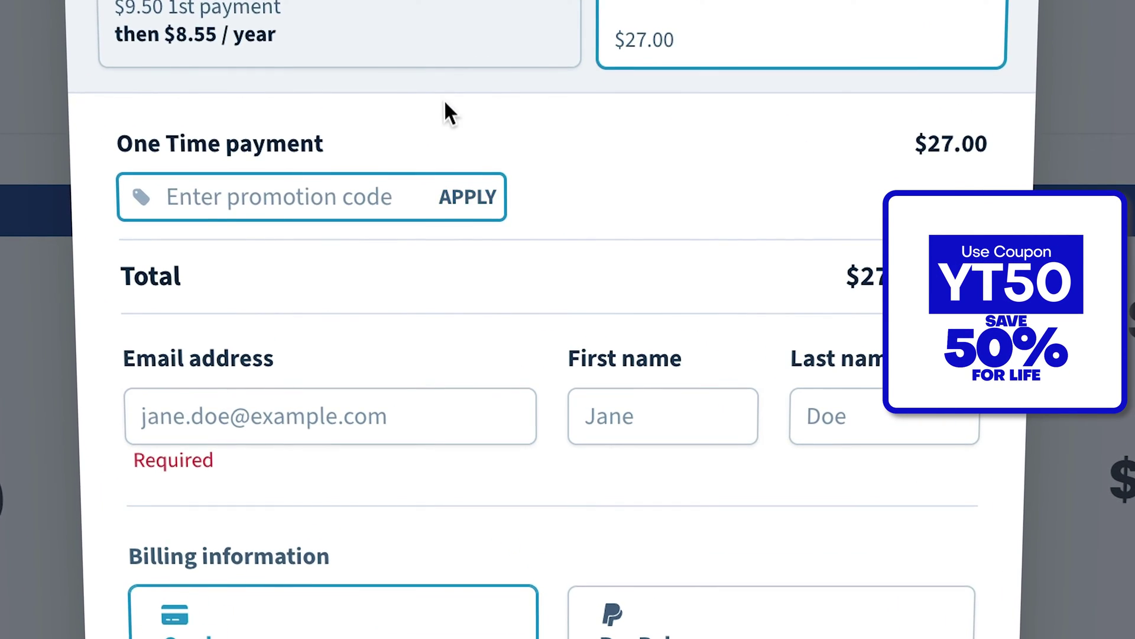
pyautogui.click(450, 121)
pyautogui.click(387, 31)
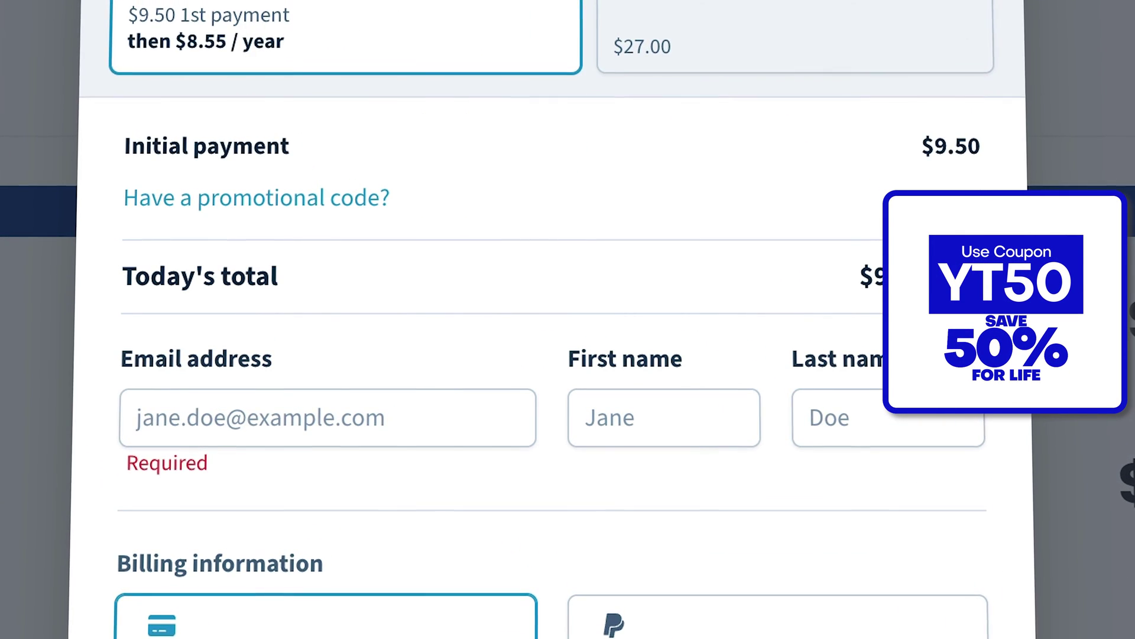
pyautogui.click(331, 413)
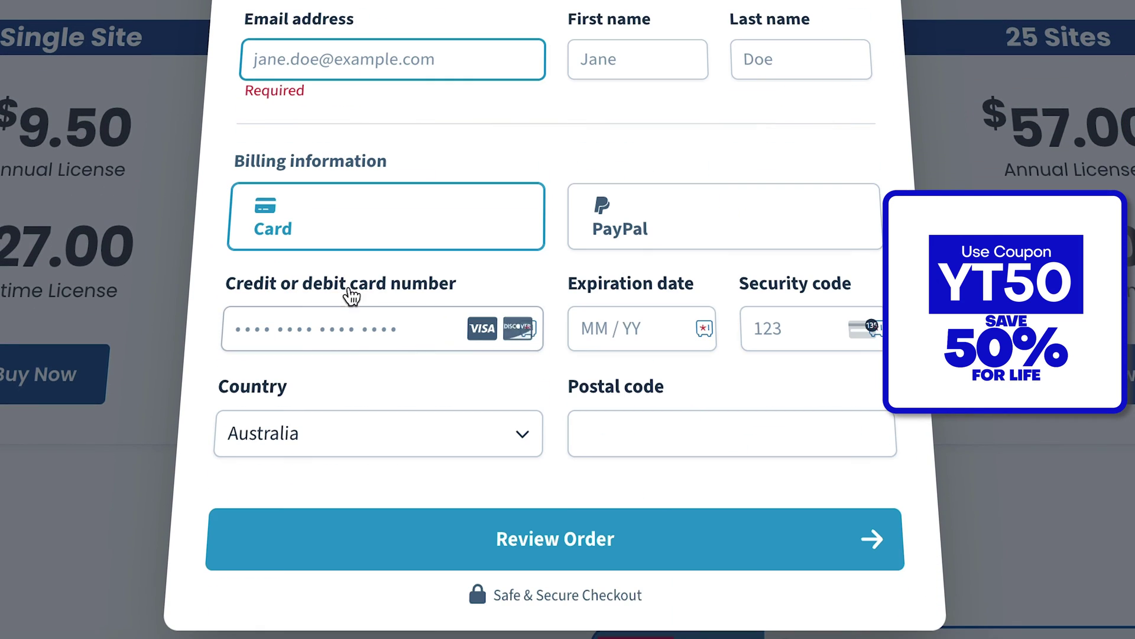
pyautogui.click(680, 441)
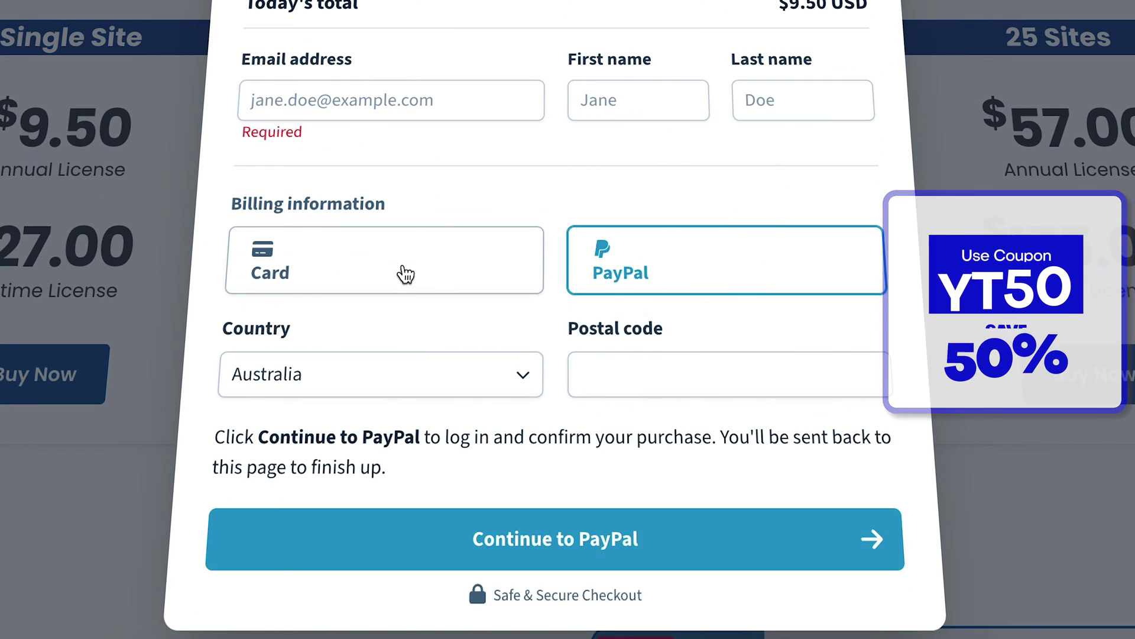
pyautogui.click(408, 321)
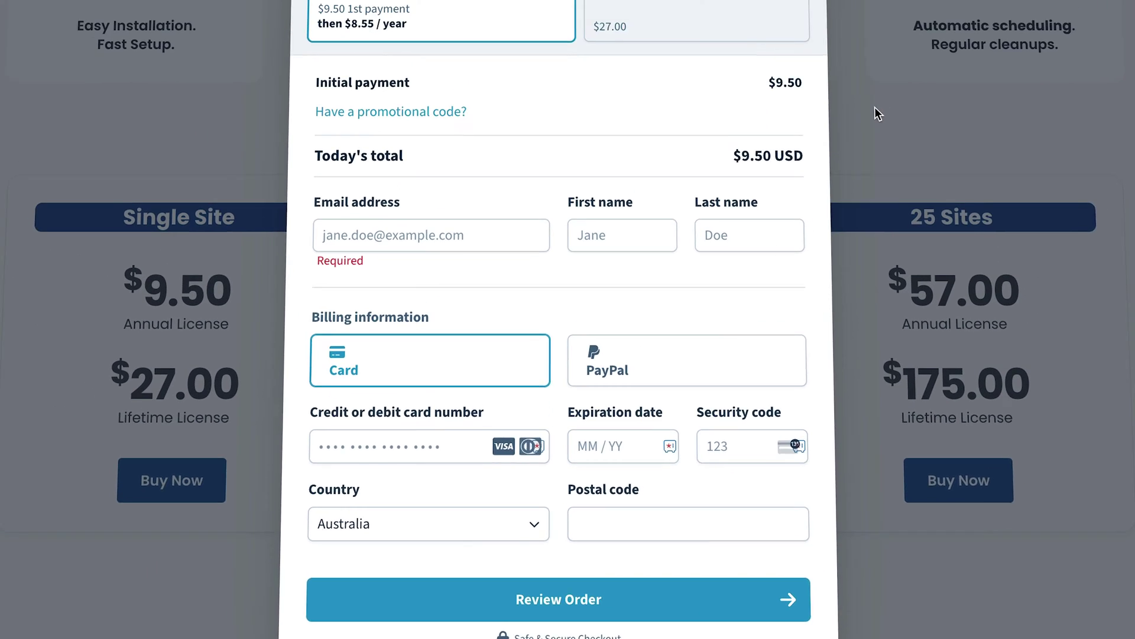
pyautogui.scroll(2, 783, 135)
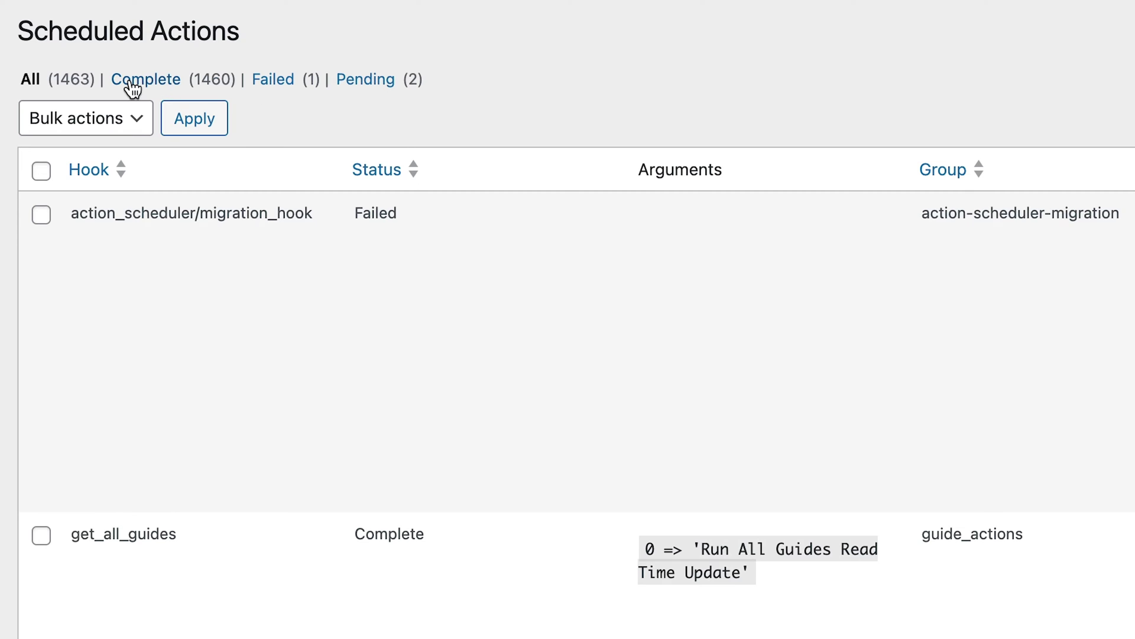
# - Show the 1,463-action Scheduled Actions list and check its Screen Options for 100 items per page
pyautogui.click(71, 110)
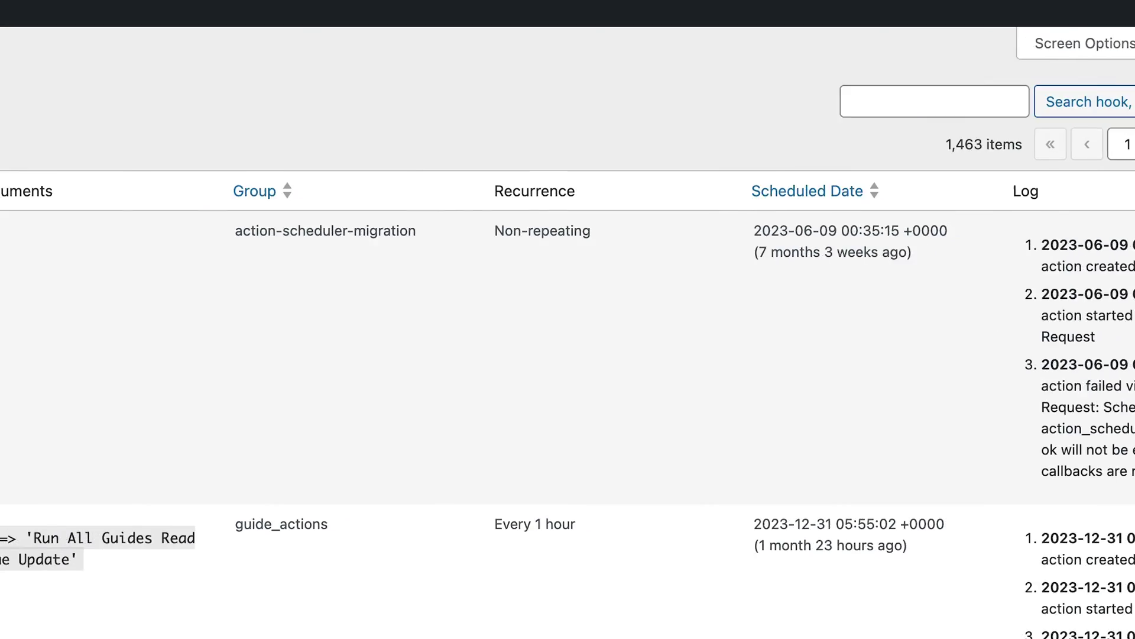
pyautogui.click(1055, 52)
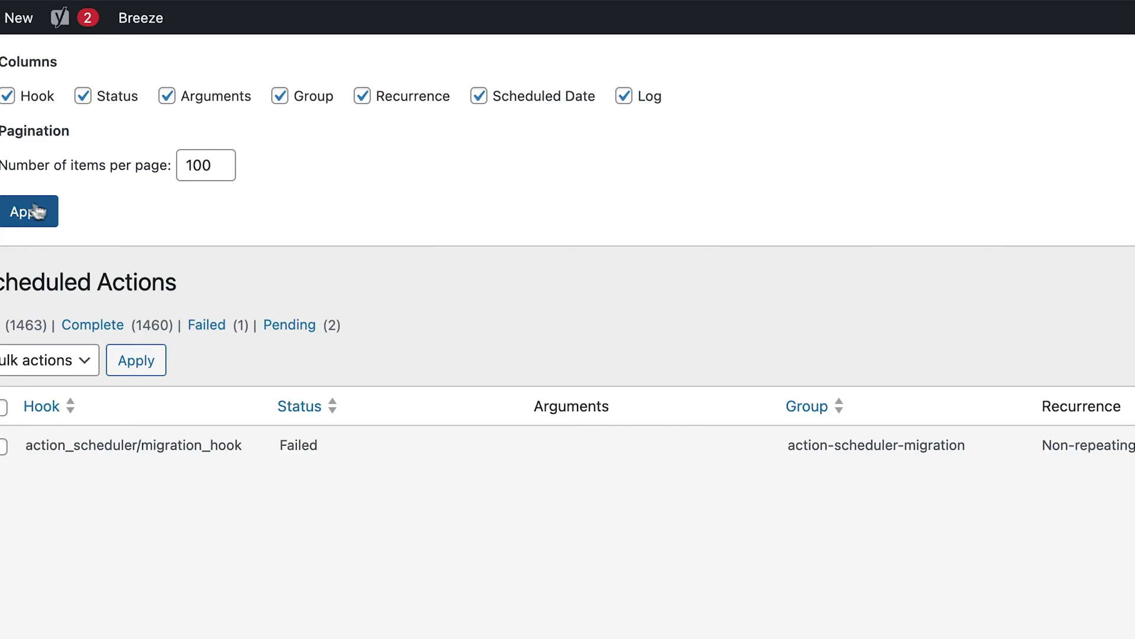
pyautogui.scroll(-3, 567, 275)
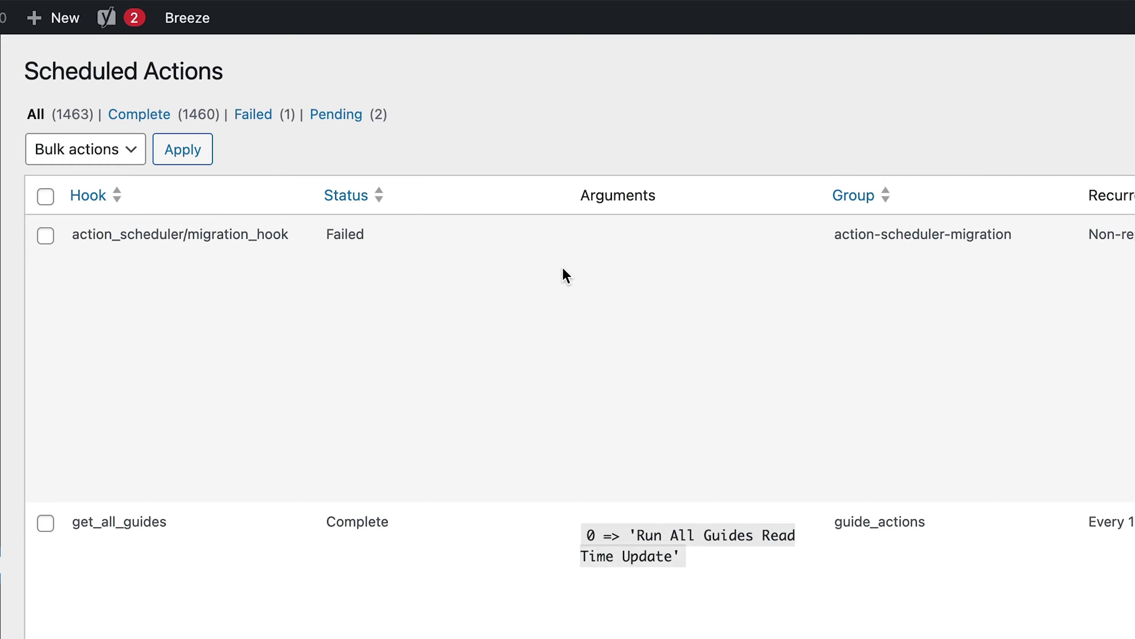
pyautogui.moveTo(106, 531)
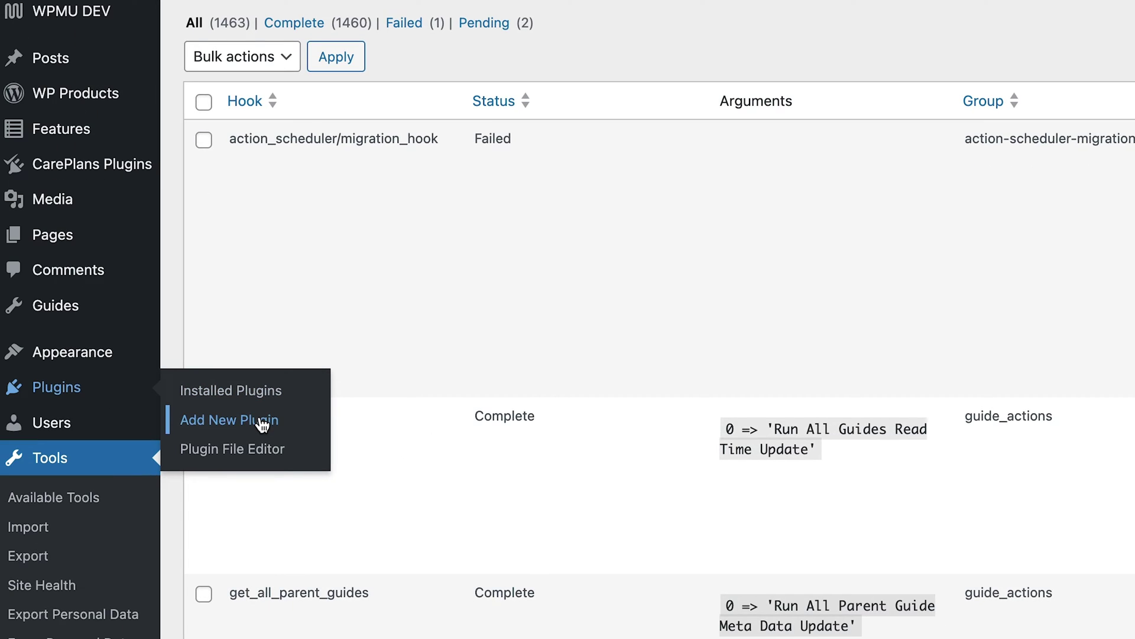
# - Upload, install and activate the Action Scheduler Cleaner premium 1.0.3 plugin zip
pyautogui.click(262, 421)
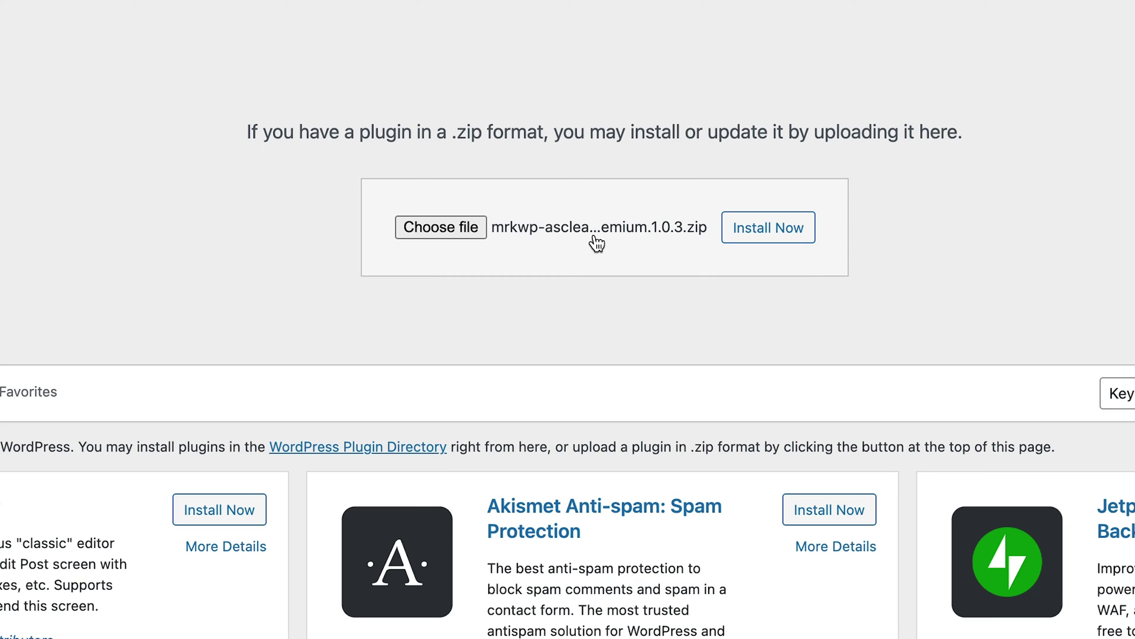
pyautogui.click(799, 235)
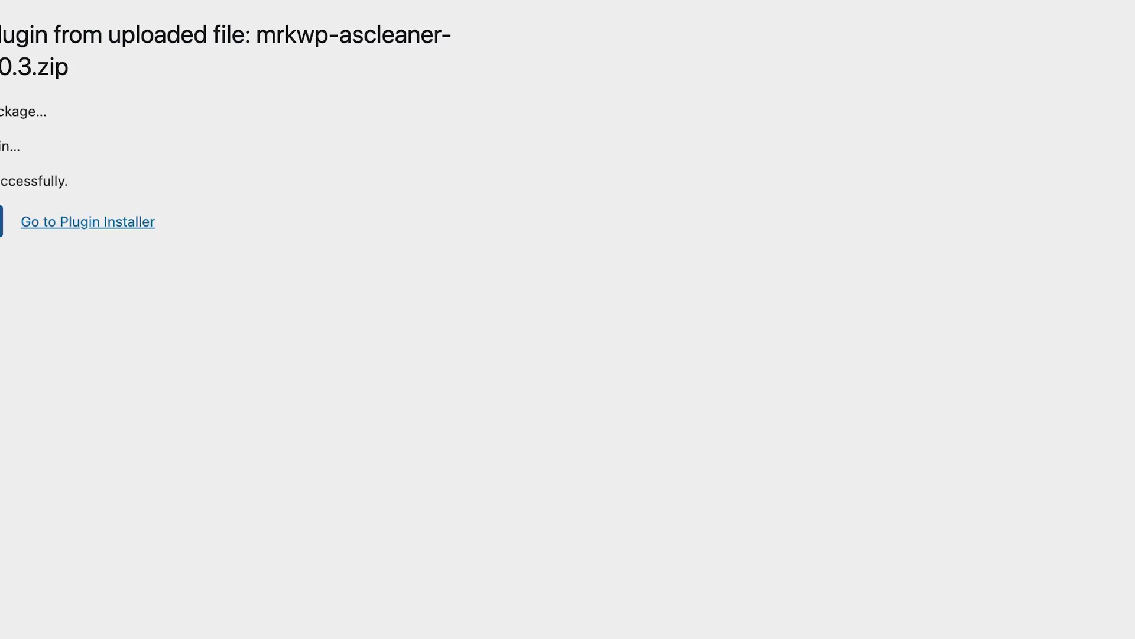
pyautogui.click(267, 229)
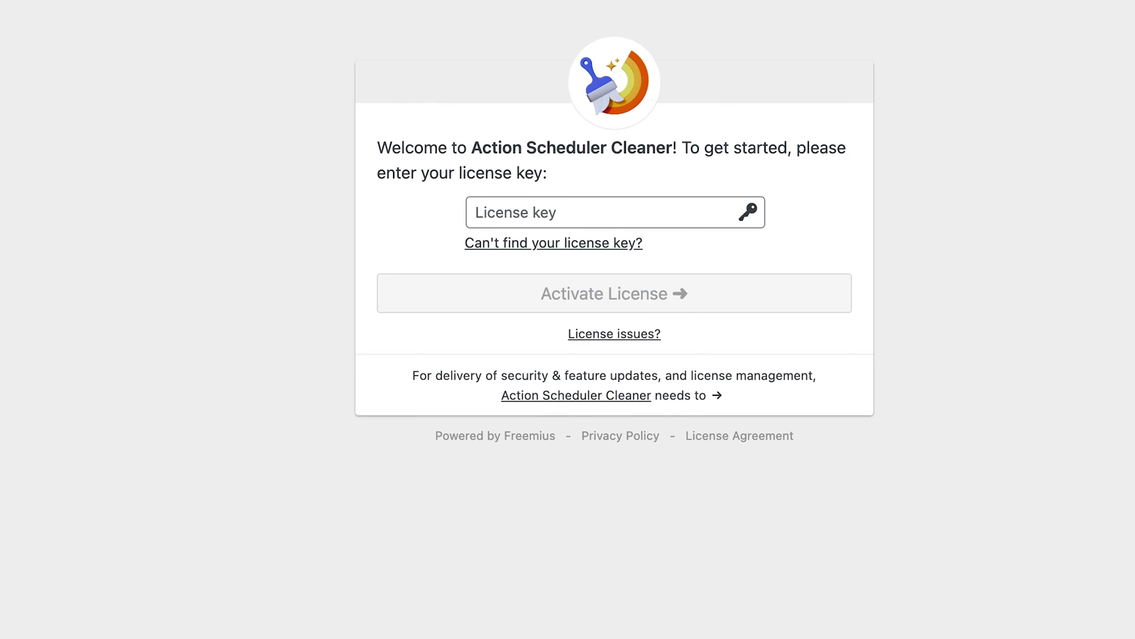
# - Paste the license key, choose Yes for update emails, and activate the license
pyautogui.click(615, 211)
pyautogui.press('super+v')
pyautogui.press('Return')
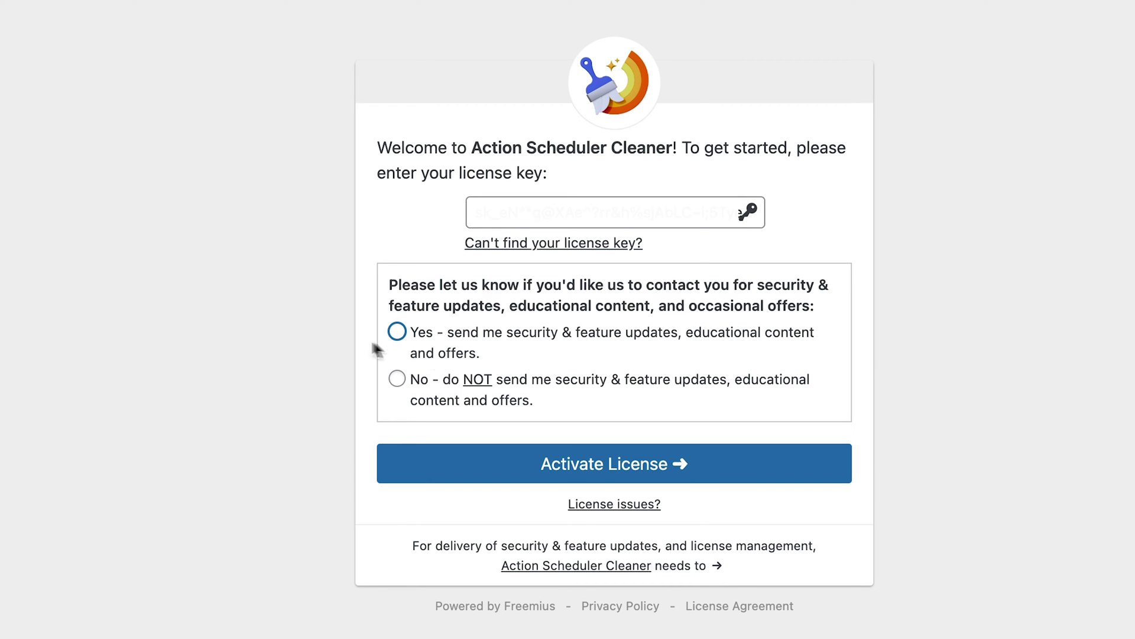
pyautogui.click(398, 379)
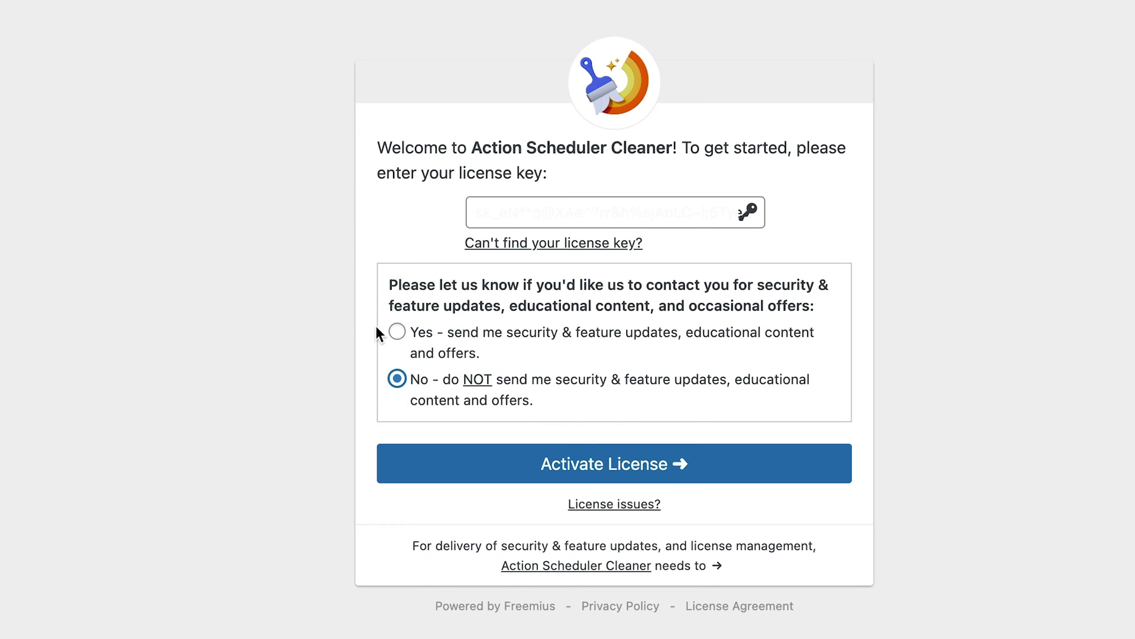
pyautogui.click(397, 333)
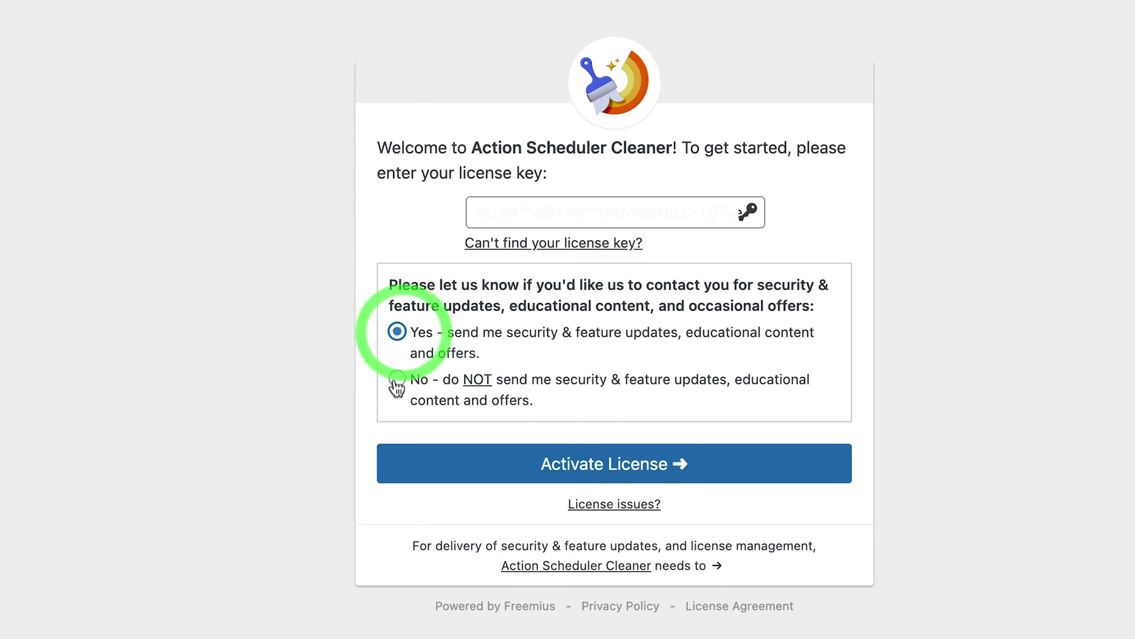
pyautogui.click(635, 463)
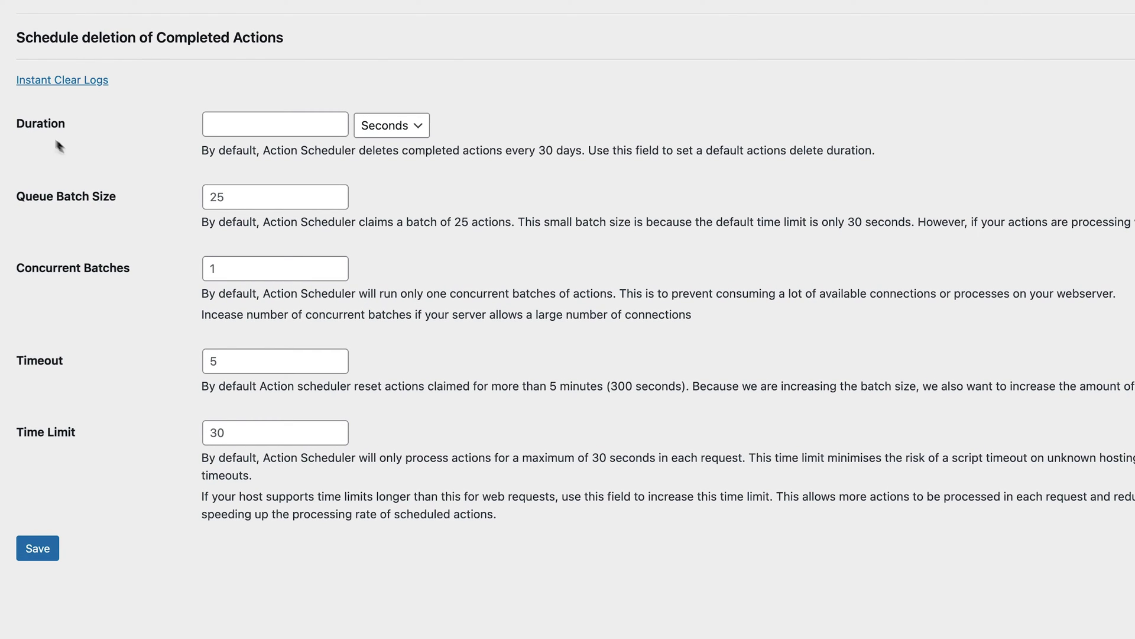
# - Set the cleanup Duration to 7 days
pyautogui.click(217, 124)
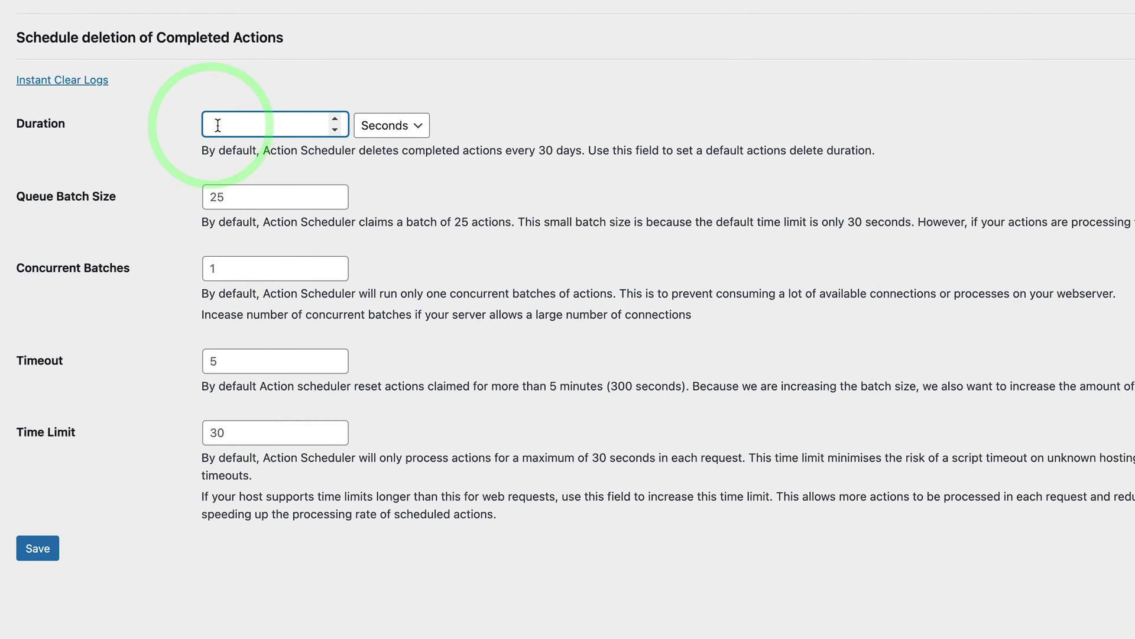
pyautogui.write('7')
pyautogui.click(397, 124)
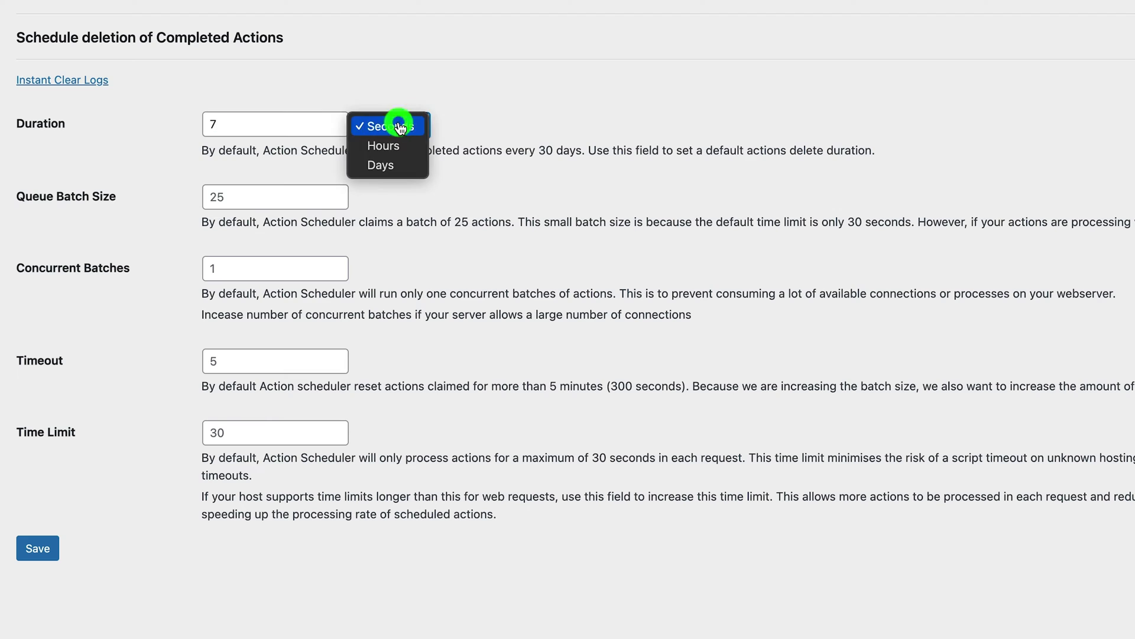
pyautogui.click(379, 167)
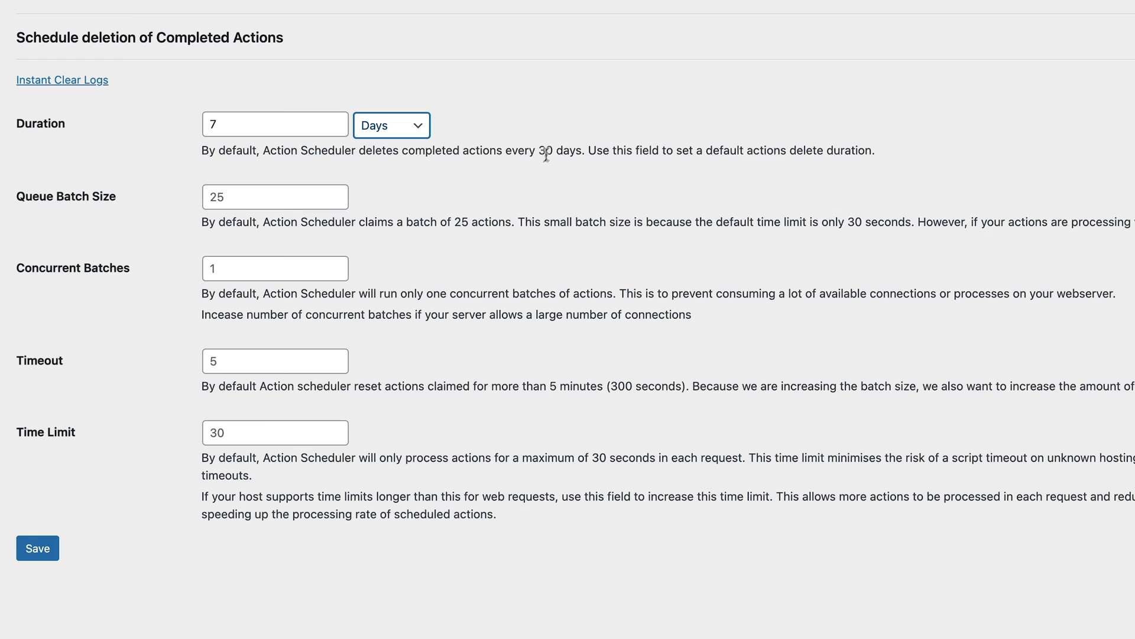
# - Keep batch size 25, raise Concurrent Batches to 2, set Time Limit to 60, and save
pyautogui.click(242, 197)
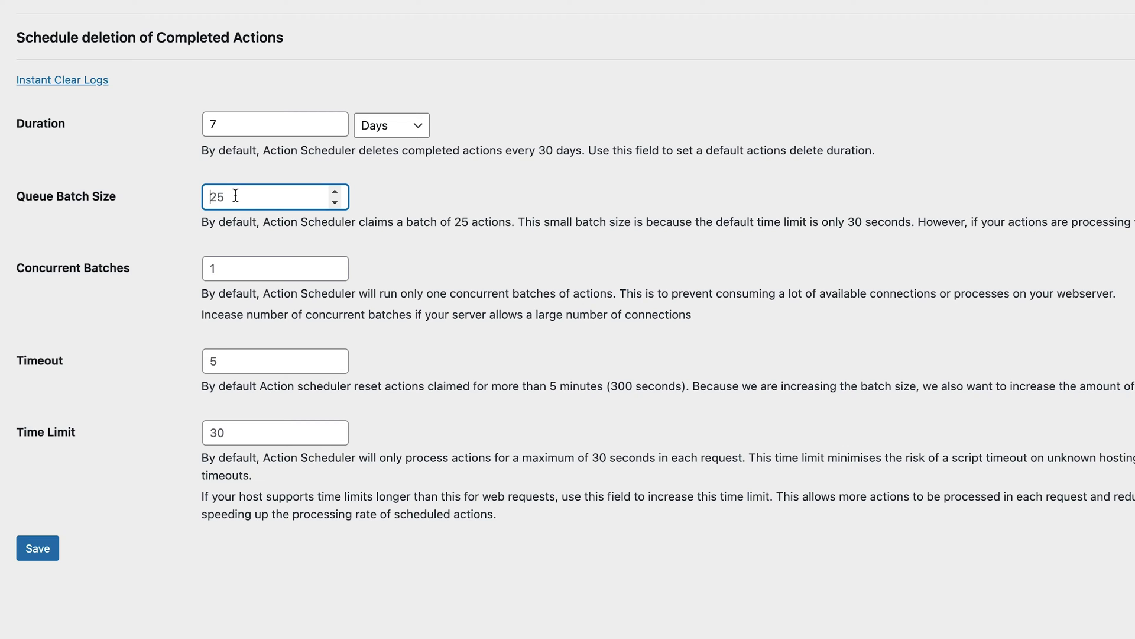
pyautogui.doubleClick(235, 196)
pyautogui.write('50')
pyautogui.press('super+z')
pyautogui.click(218, 267)
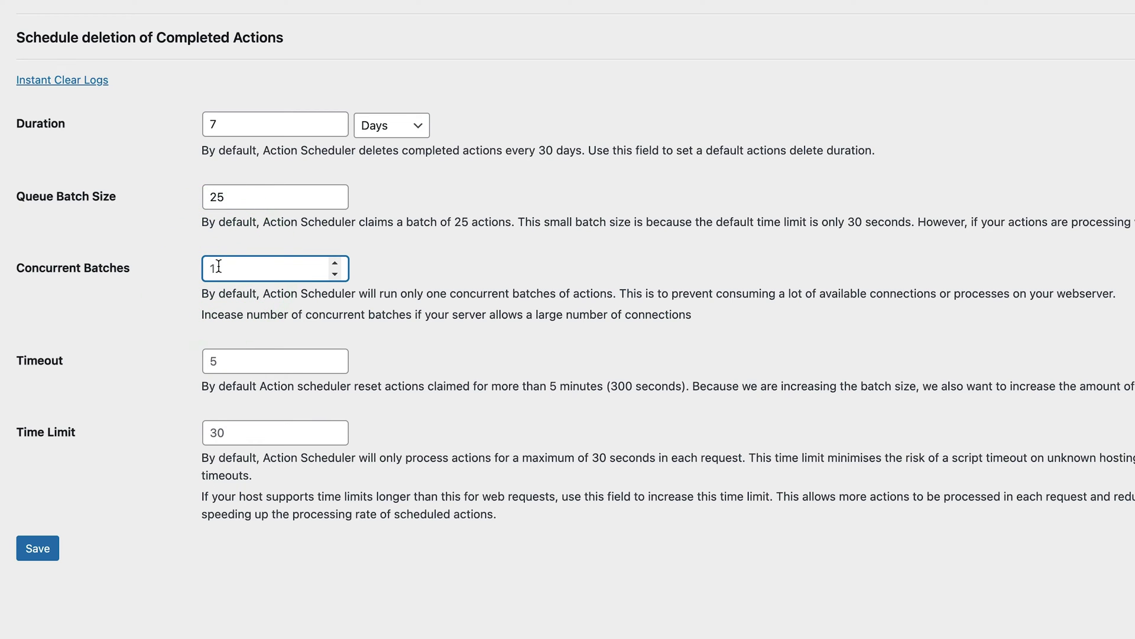
pyautogui.press('Up')
pyautogui.click(218, 362)
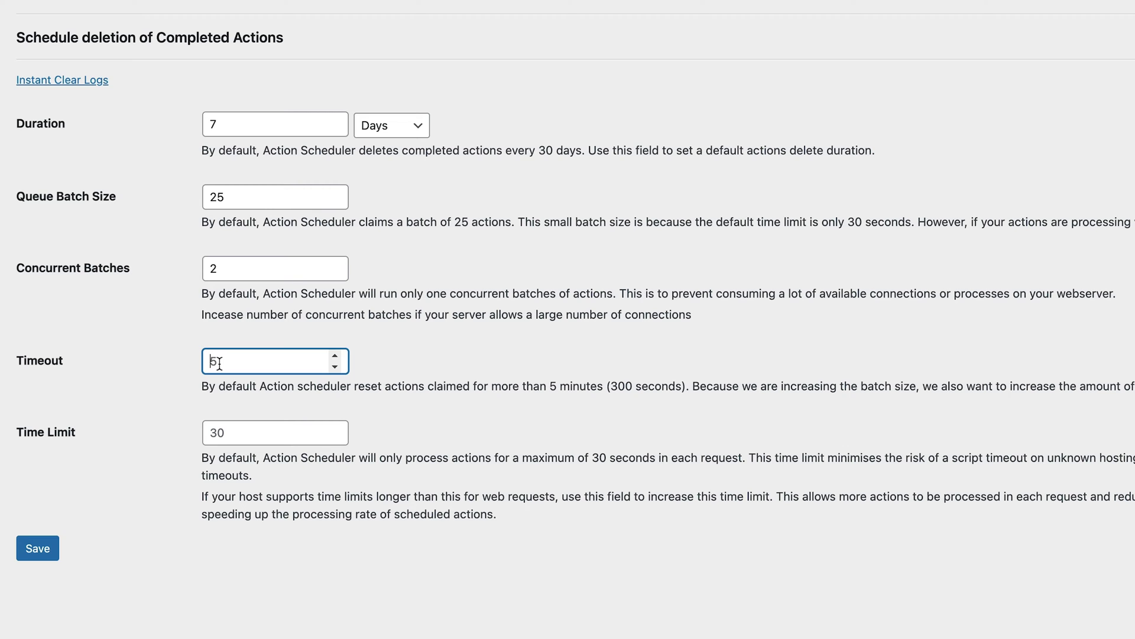
pyautogui.click(224, 432)
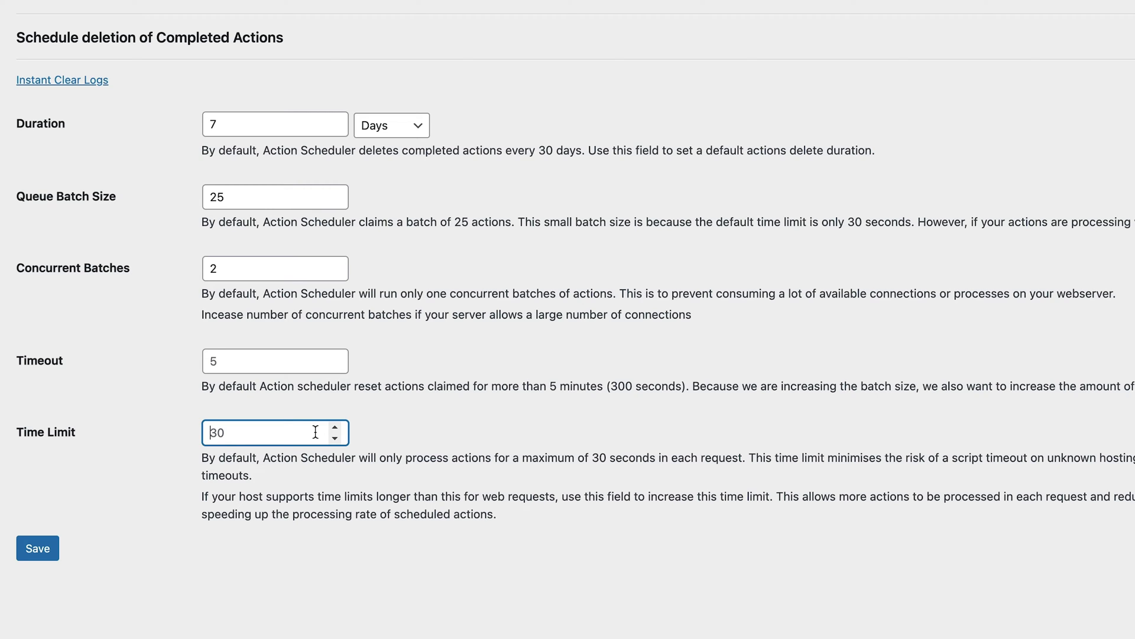
pyautogui.write('60')
pyautogui.click(37, 549)
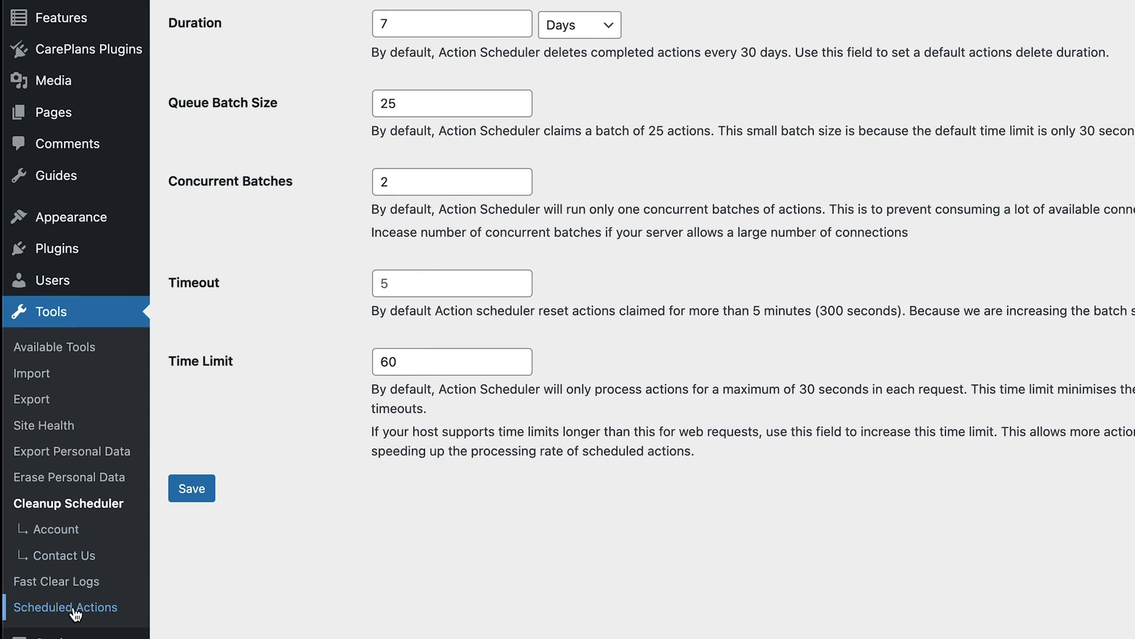
# - Open Scheduled Actions, cancel deleting completed actions, and filter to the 2 pending actions
pyautogui.click(75, 609)
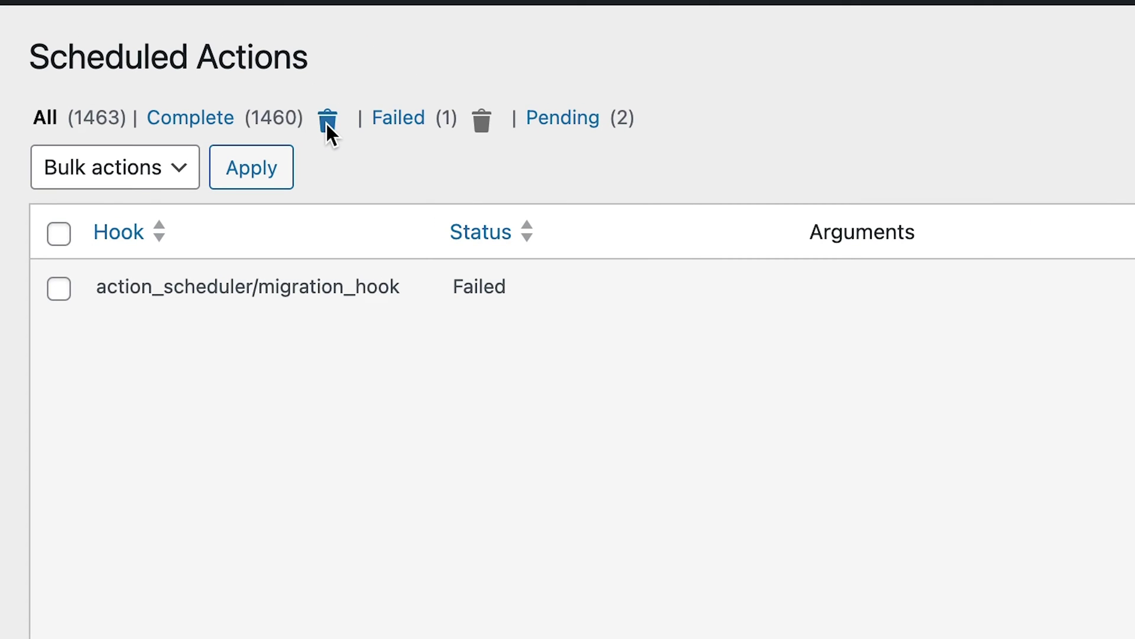
pyautogui.click(326, 123)
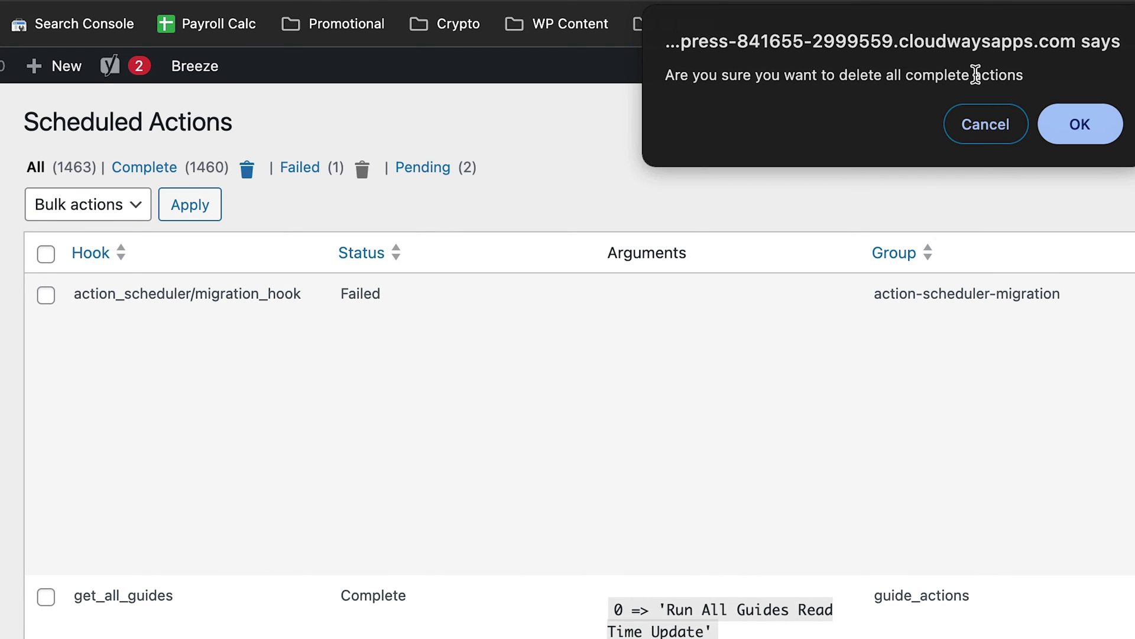
pyautogui.click(980, 121)
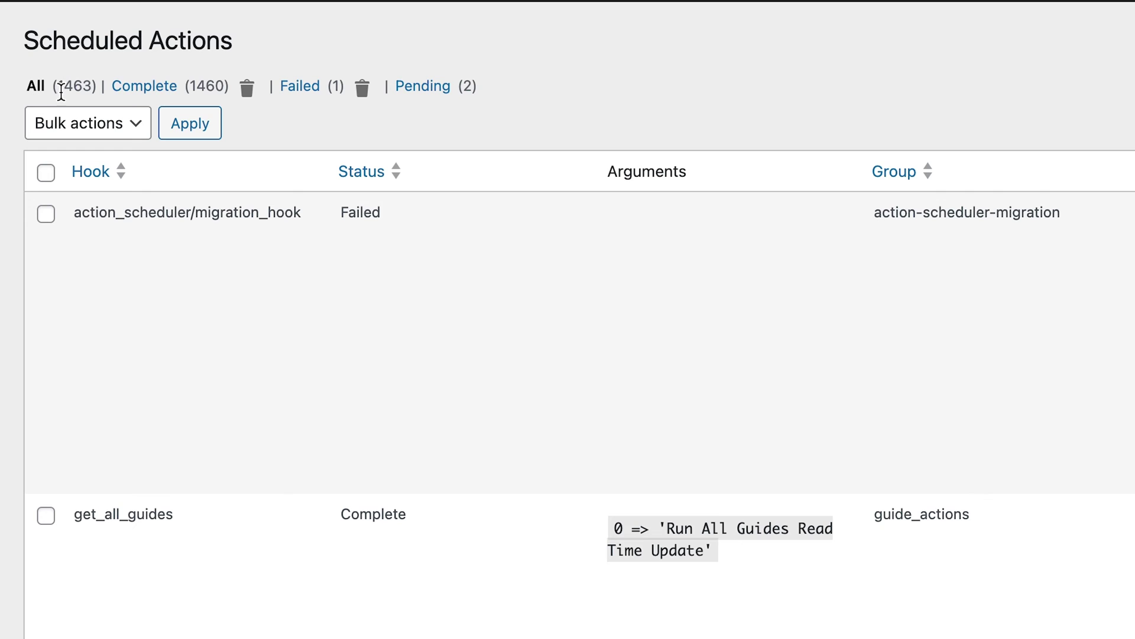
pyautogui.click(441, 94)
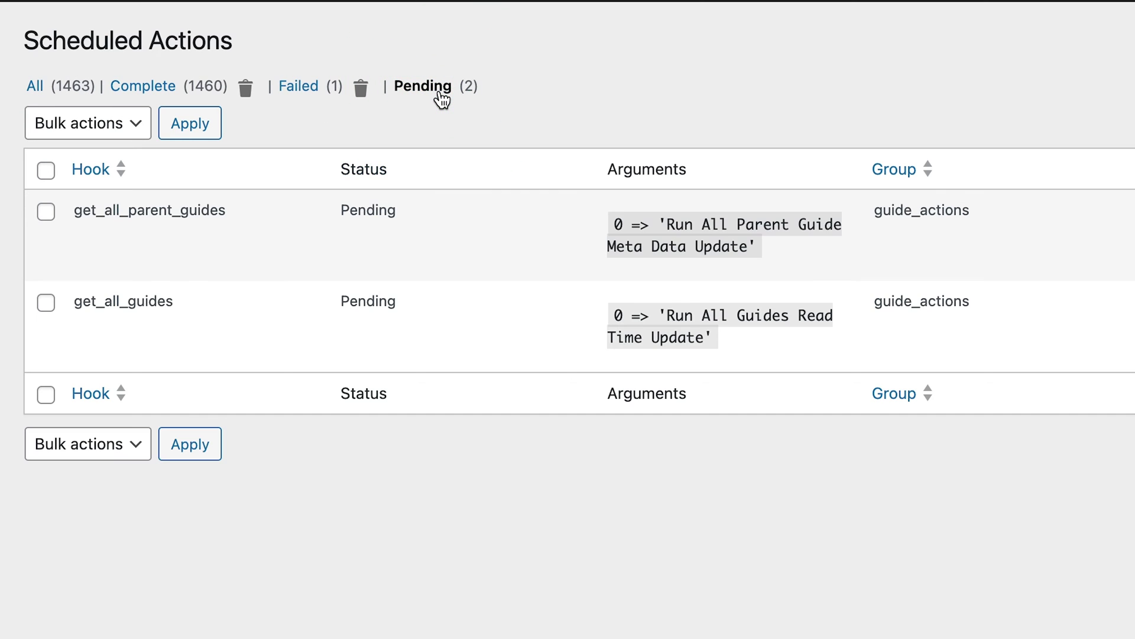
pyautogui.moveTo(372, 246)
# - View the failed action, then run Instant Clear Logs from the Cleanup Scheduler settings
pyautogui.click(298, 90)
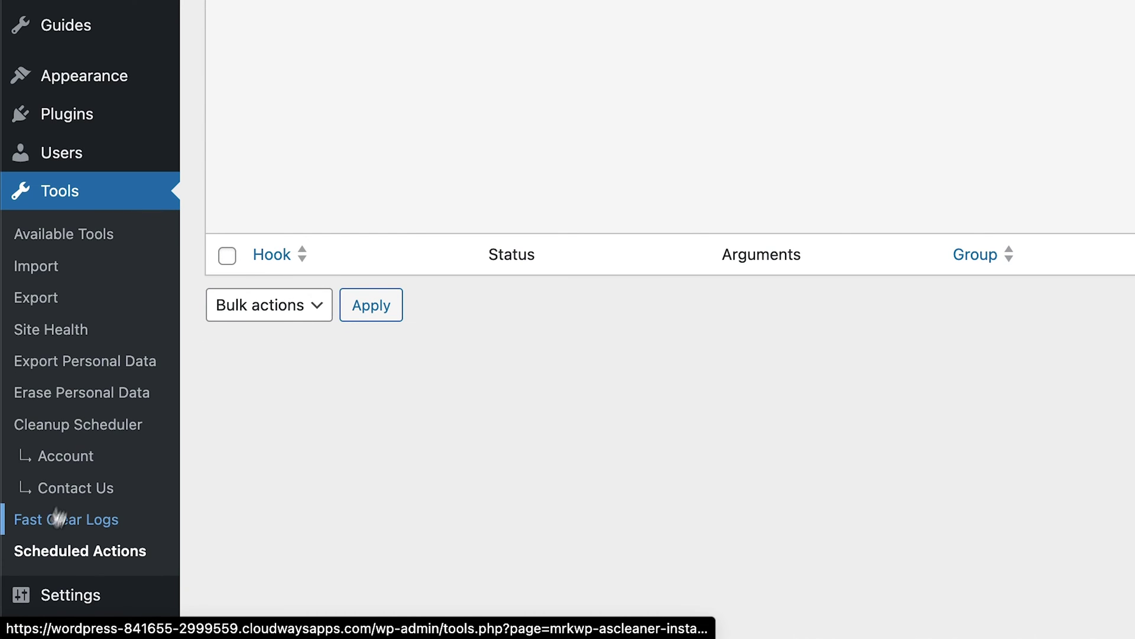
pyautogui.click(79, 427)
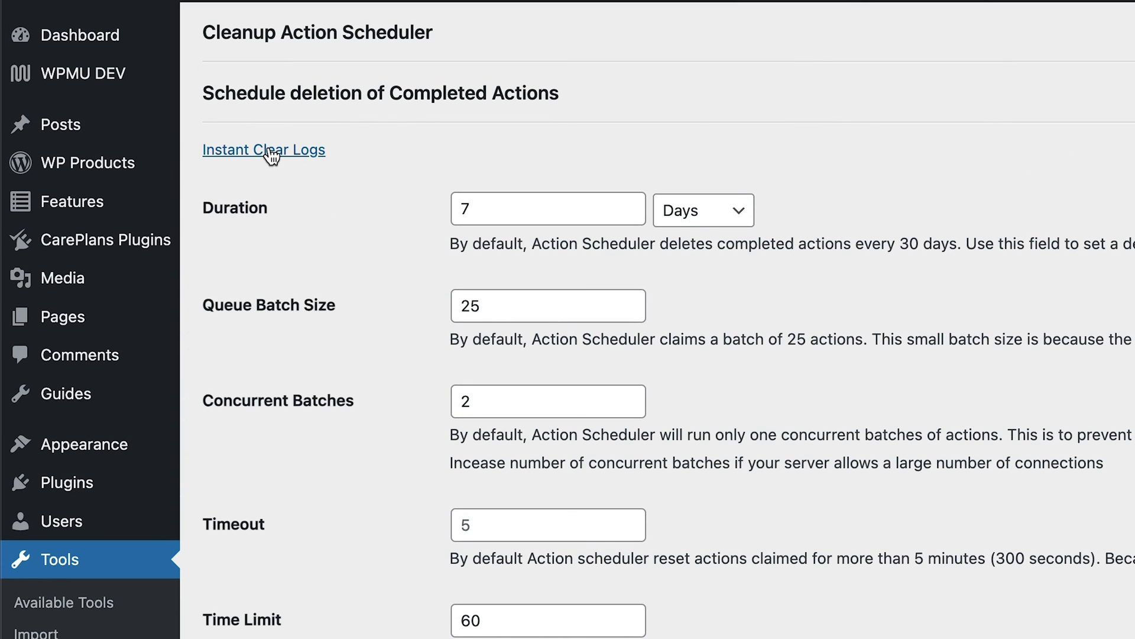
pyautogui.click(271, 152)
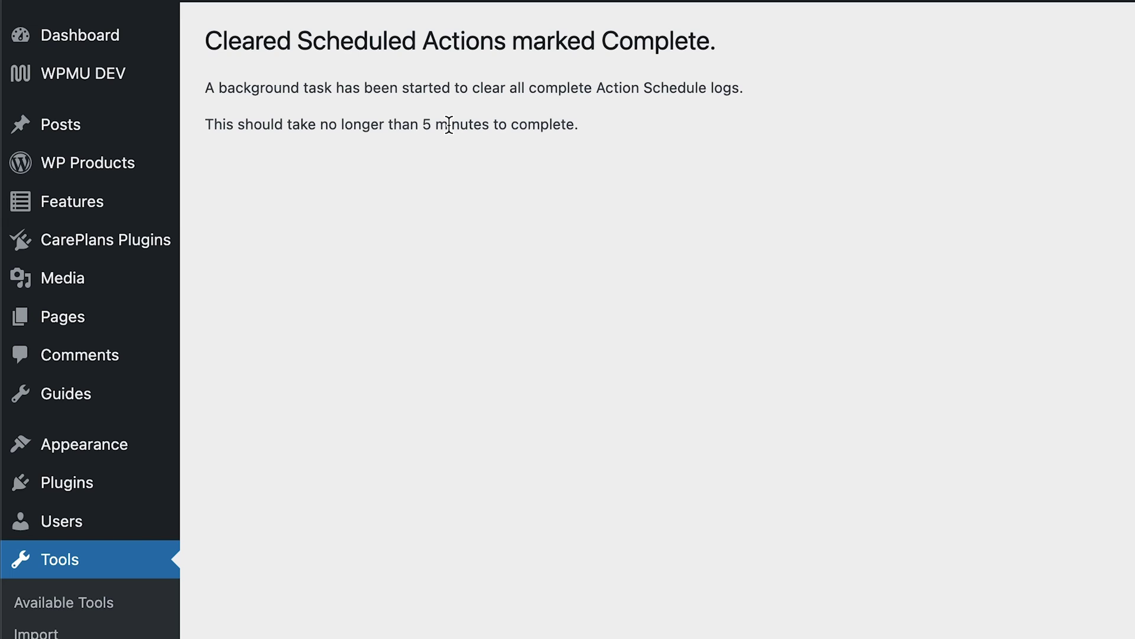
pyautogui.scroll(-5, 80, 485)
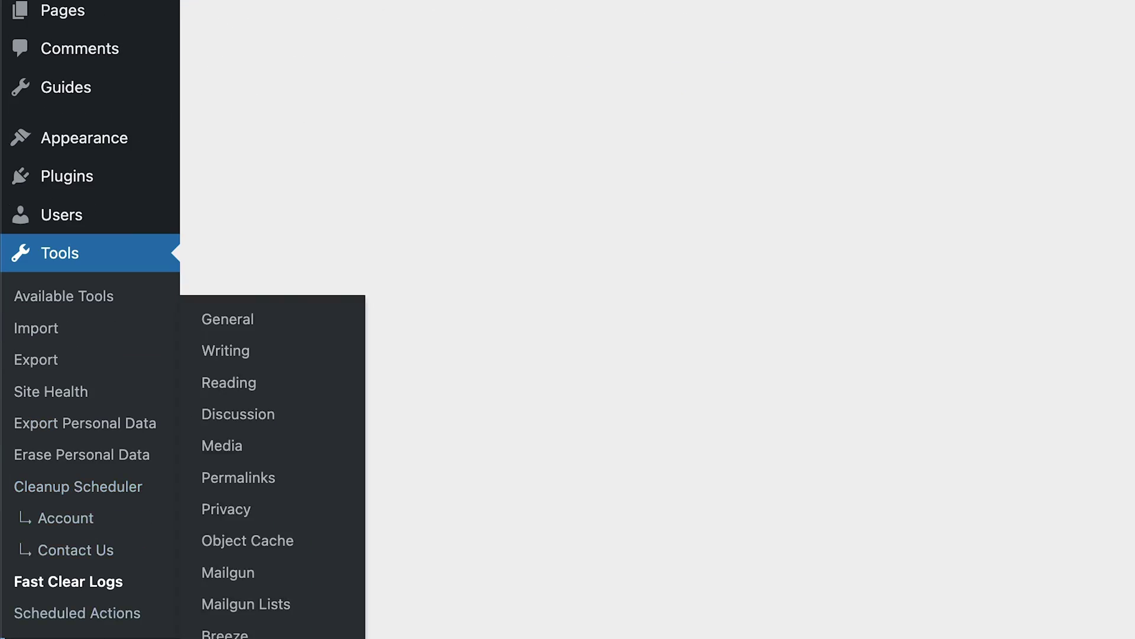
# - Reopen the 4-entry Scheduled Actions log and step through the In-progress, Pending and Failed filters
pyautogui.click(92, 621)
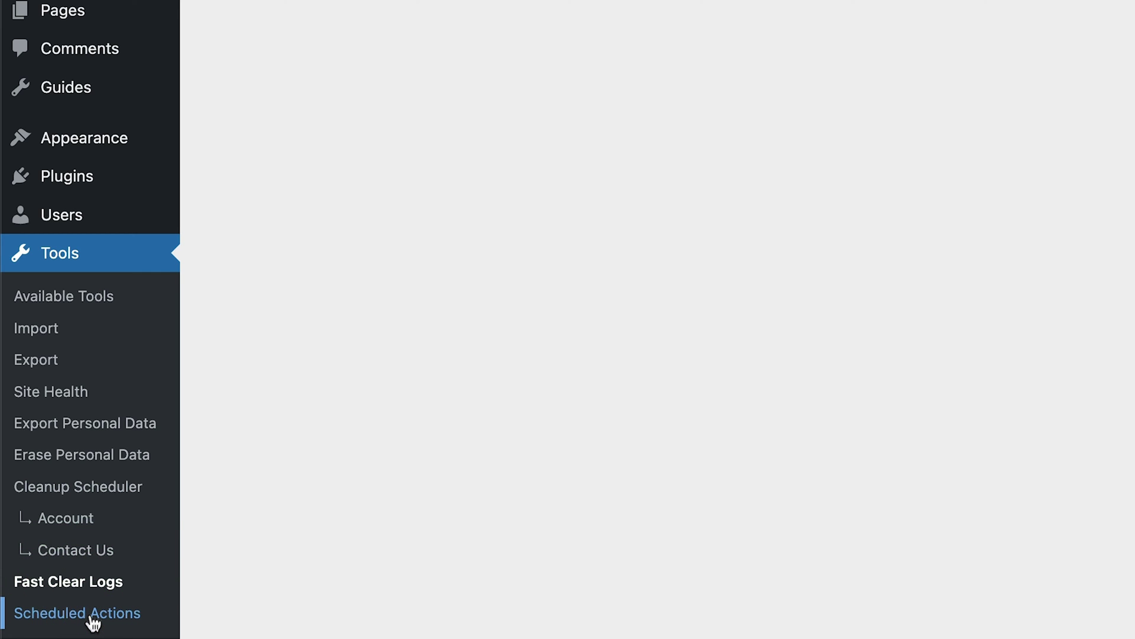
pyautogui.scroll(1, 408, 5)
pyautogui.scroll(5, 624, 197)
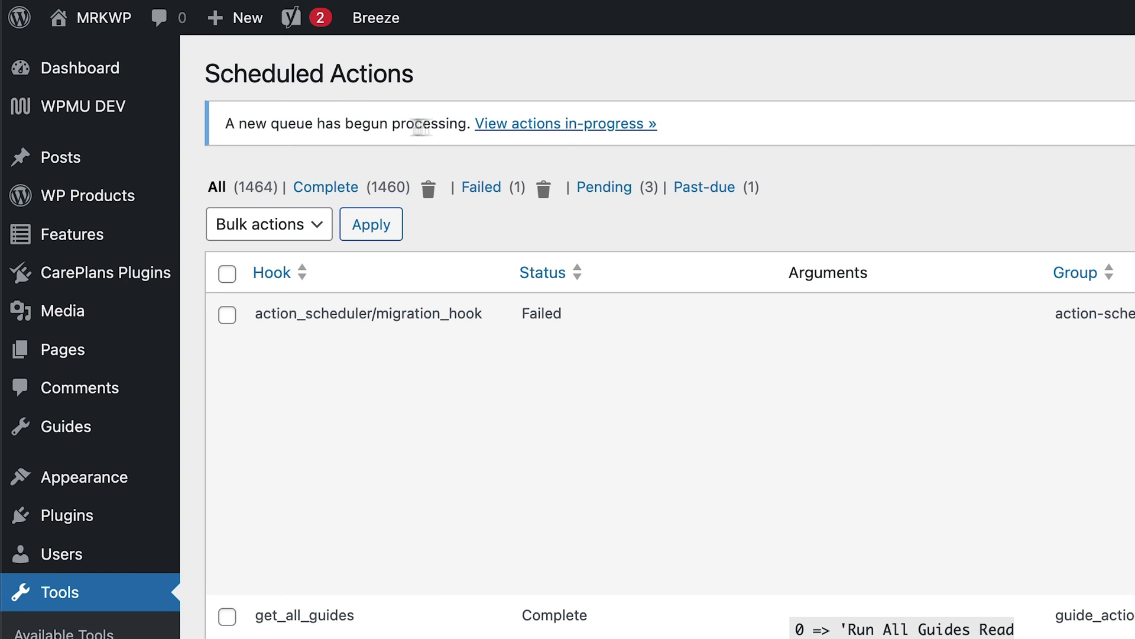
pyautogui.click(559, 124)
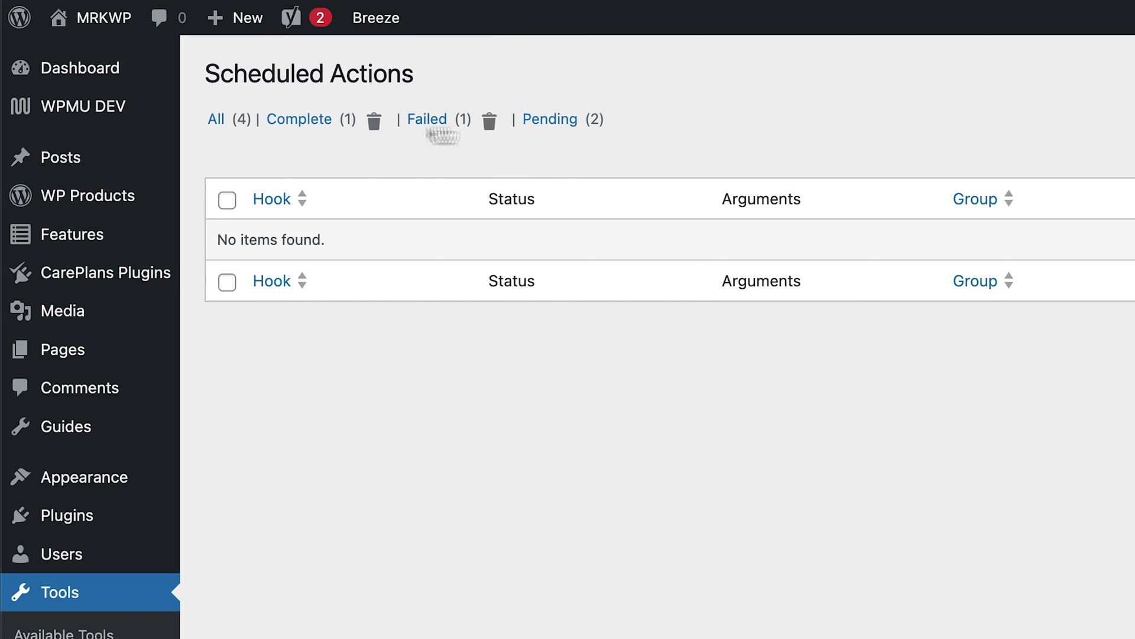
pyautogui.click(550, 121)
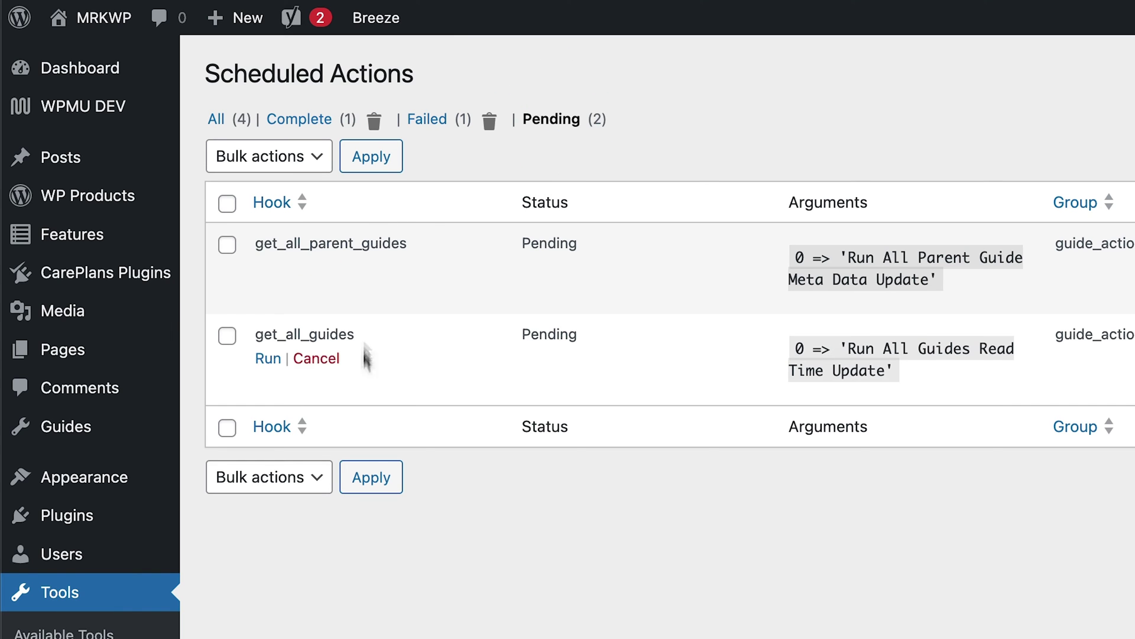
pyautogui.click(436, 119)
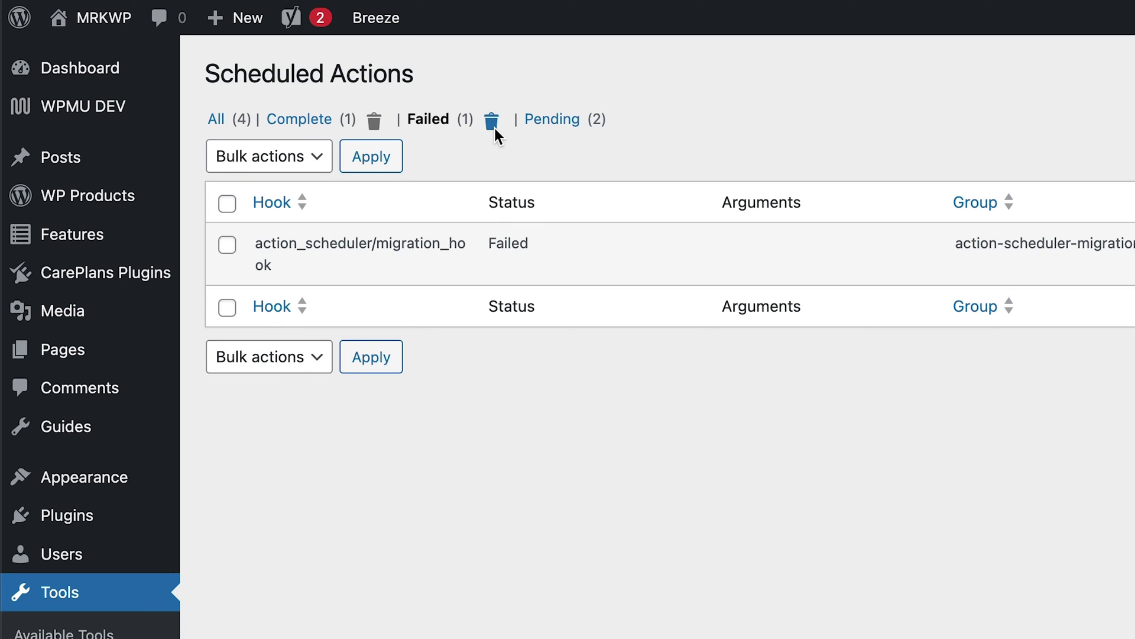
# - Delete all failed actions, then view the Complete and All filters showing 3 remaining entries
pyautogui.click(492, 122)
pyautogui.press('Return')
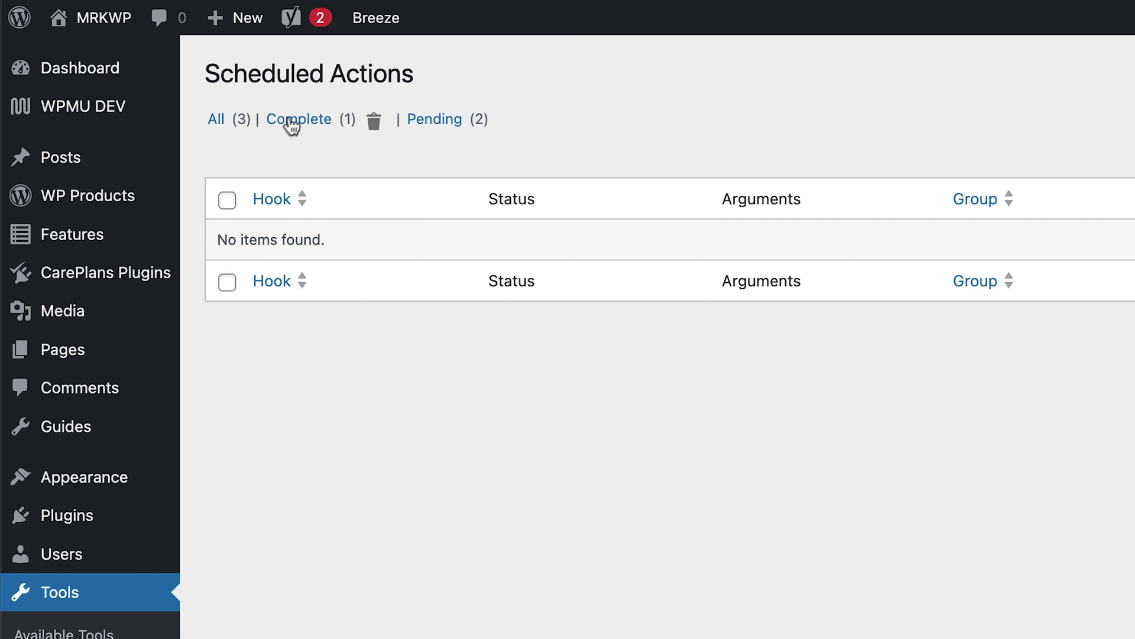
pyautogui.click(297, 119)
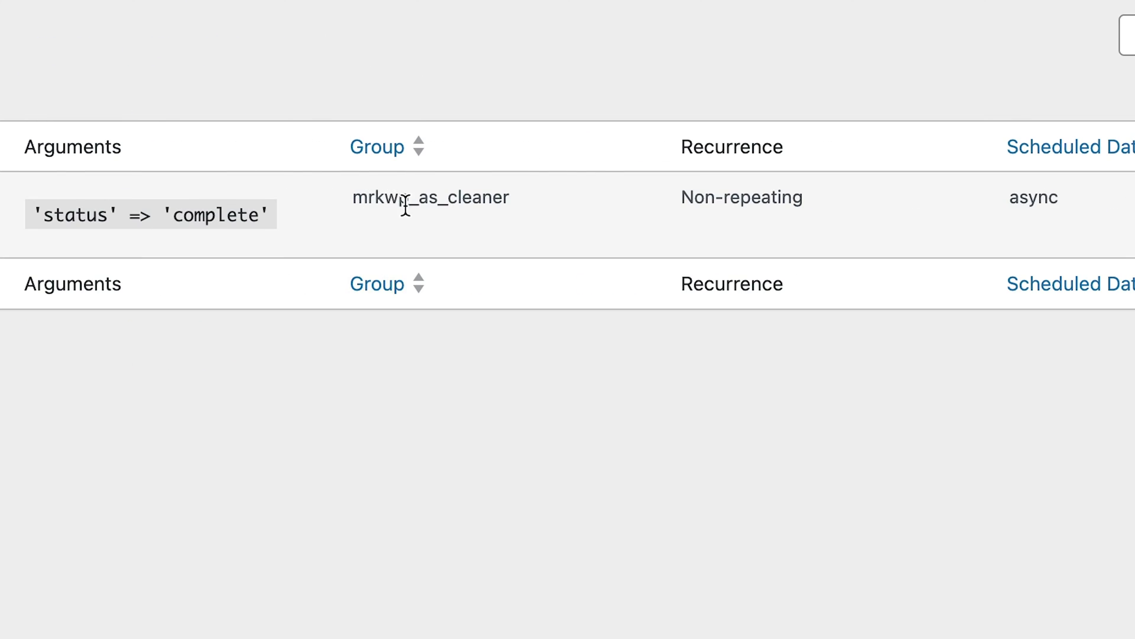
pyautogui.click(492, 201)
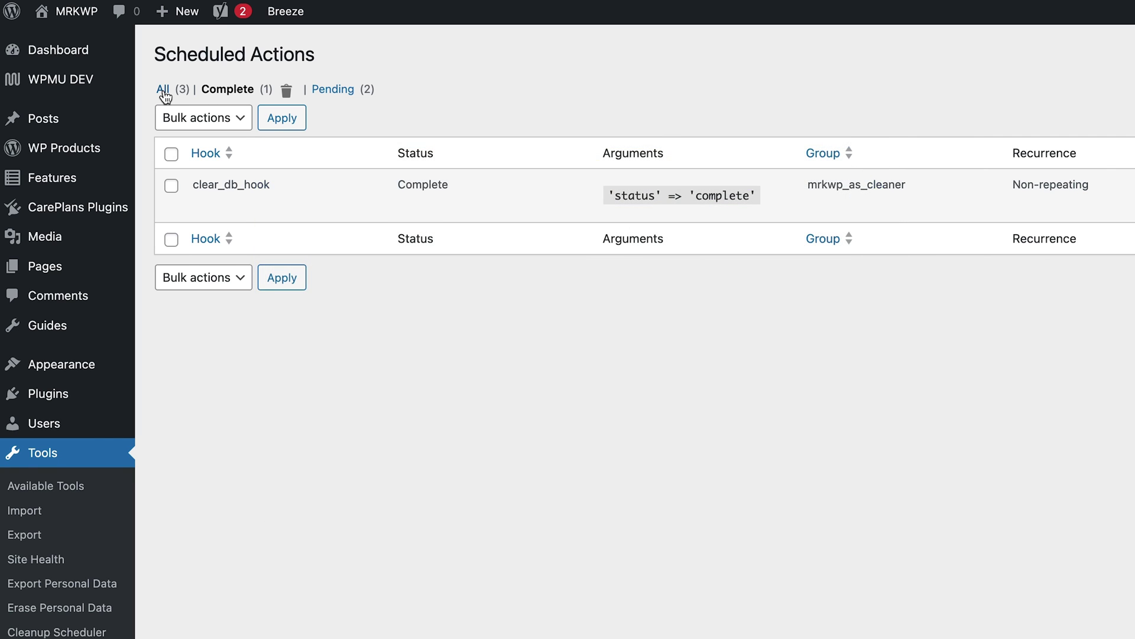
pyautogui.click(164, 91)
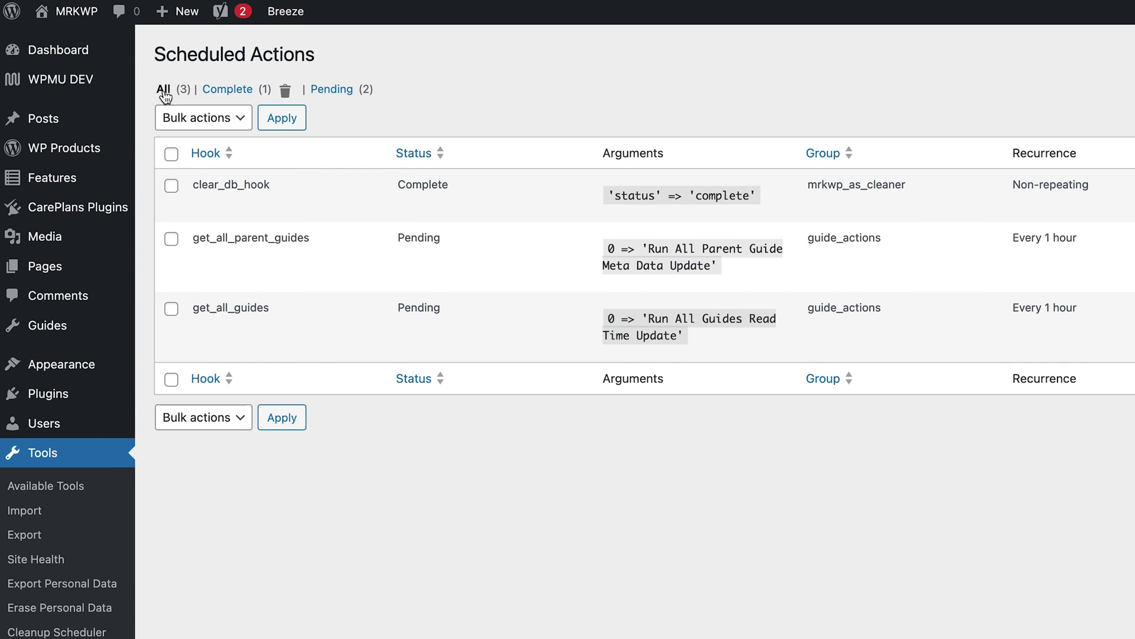
# - Check the saved Duration of 7 days, 2 Concurrent Batches and Time Limit of 60
pyautogui.click(66, 632)
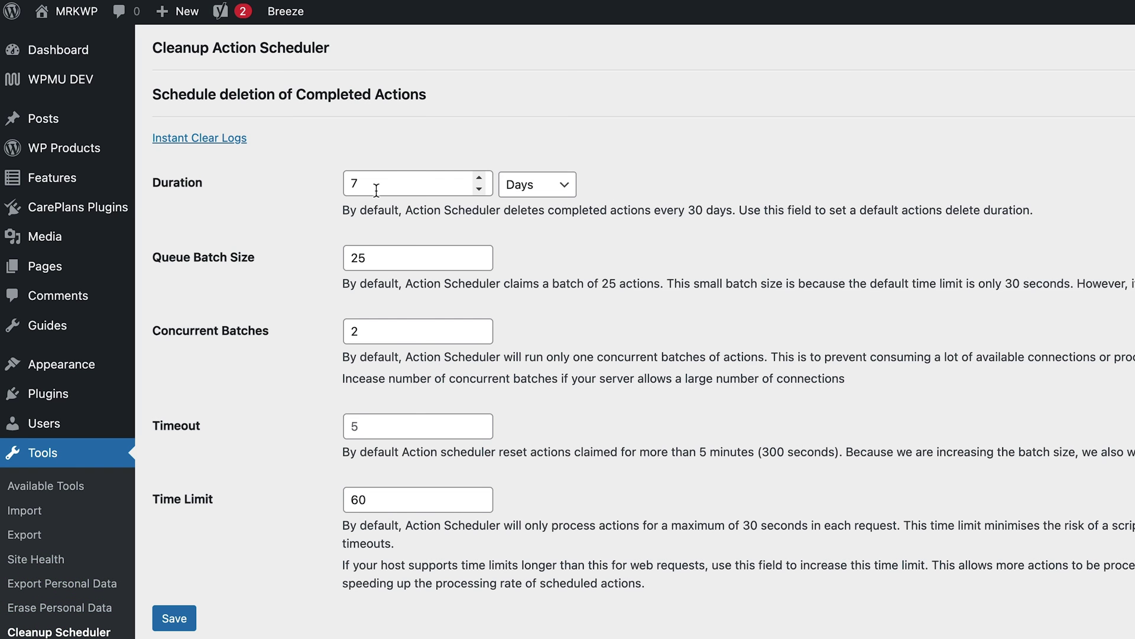
pyautogui.click(358, 184)
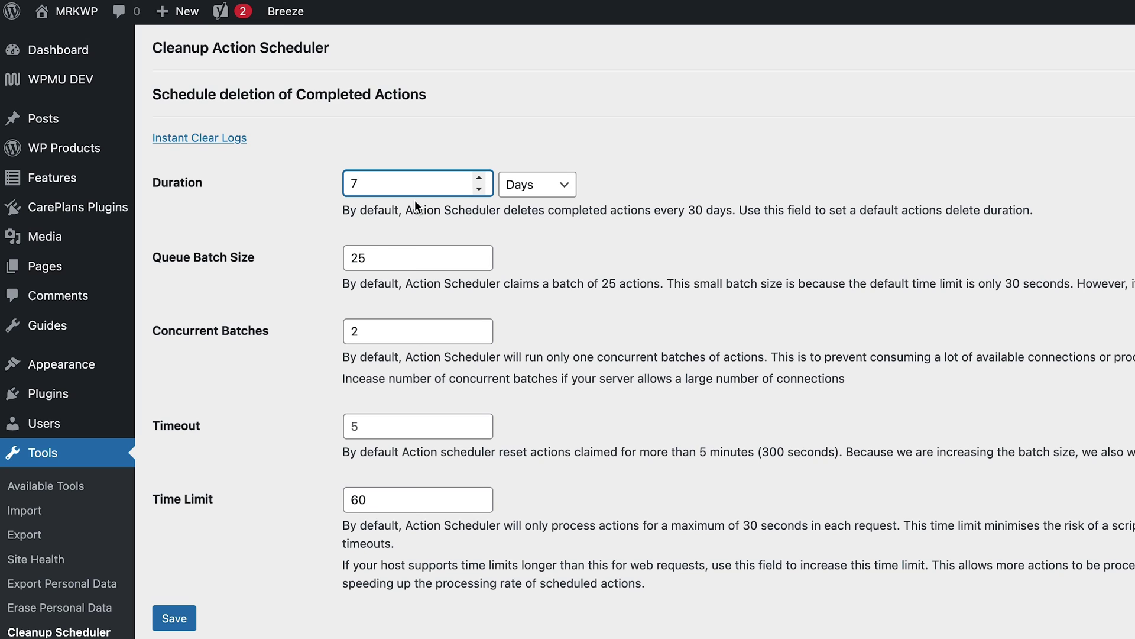
pyautogui.click(372, 337)
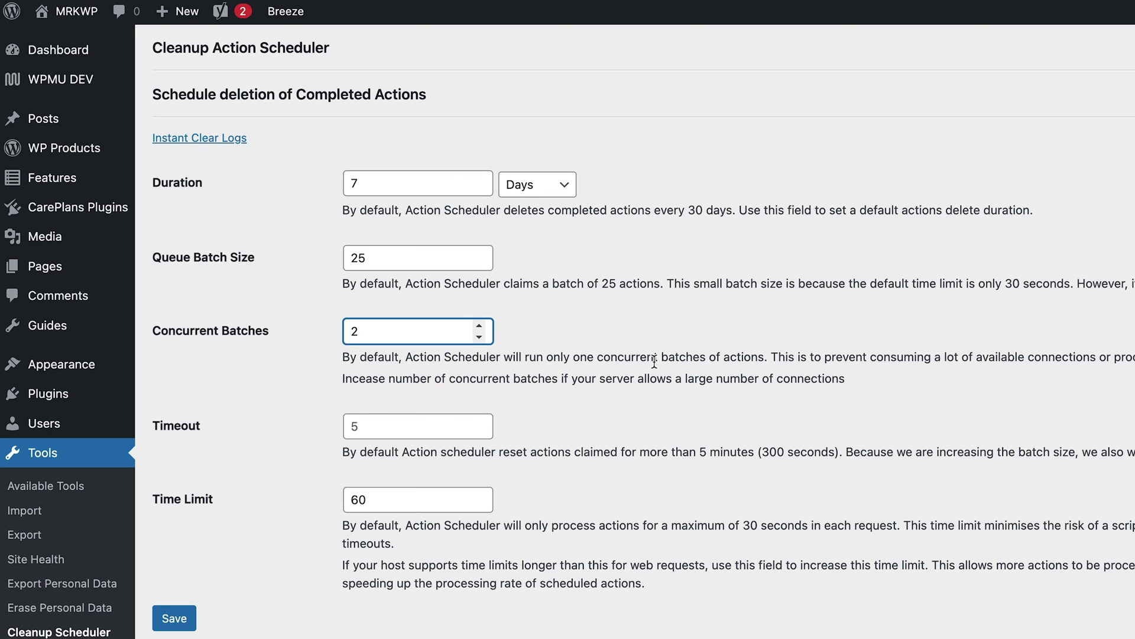
pyautogui.click(385, 500)
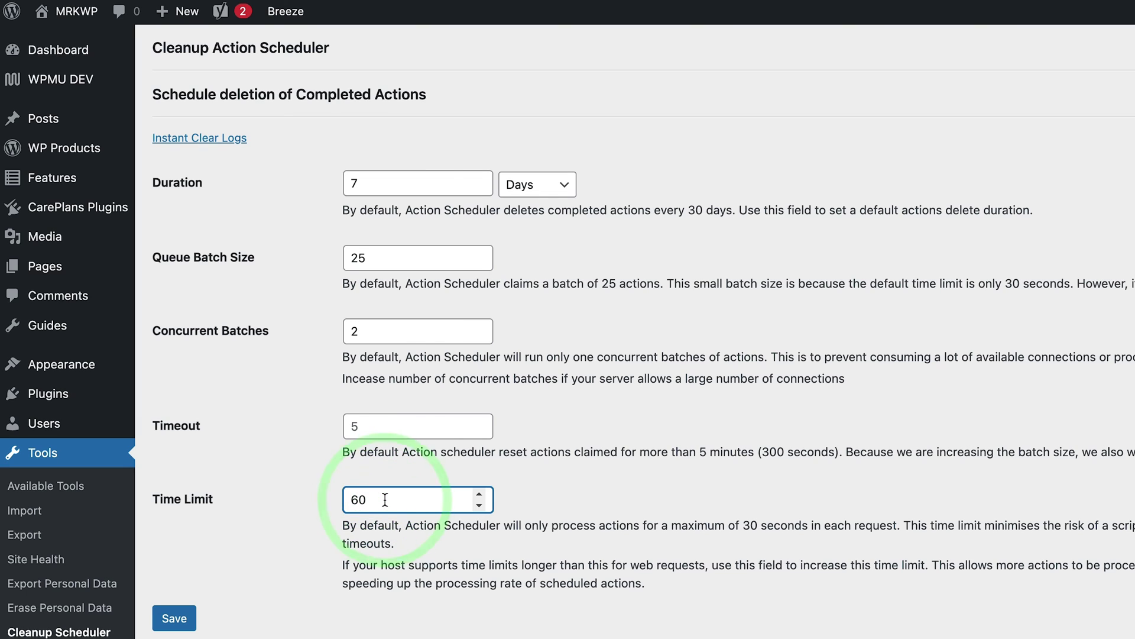